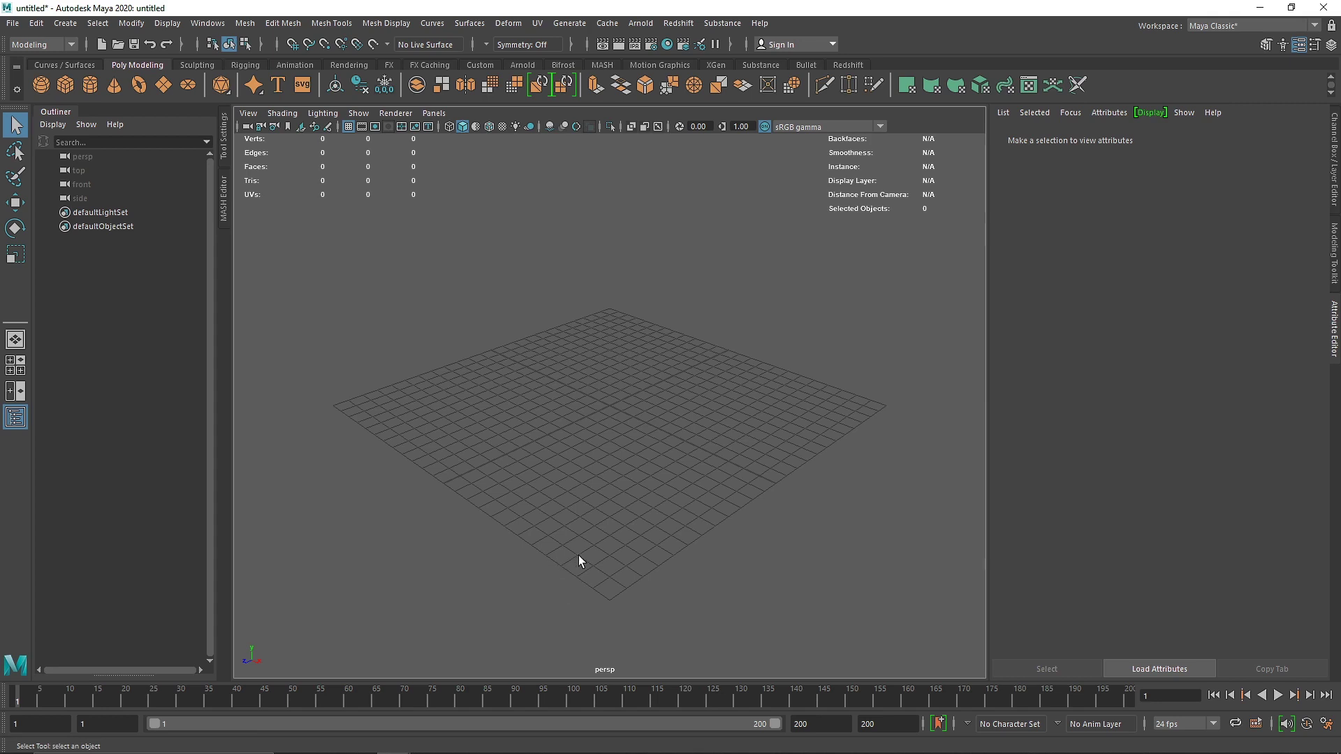
Step: Create a polygon plane at the origin as the ground, scaled uniformly to about 26.5 and raised about 0.2 in Y
left_click_drag(578, 555, 631, 495, "alt")
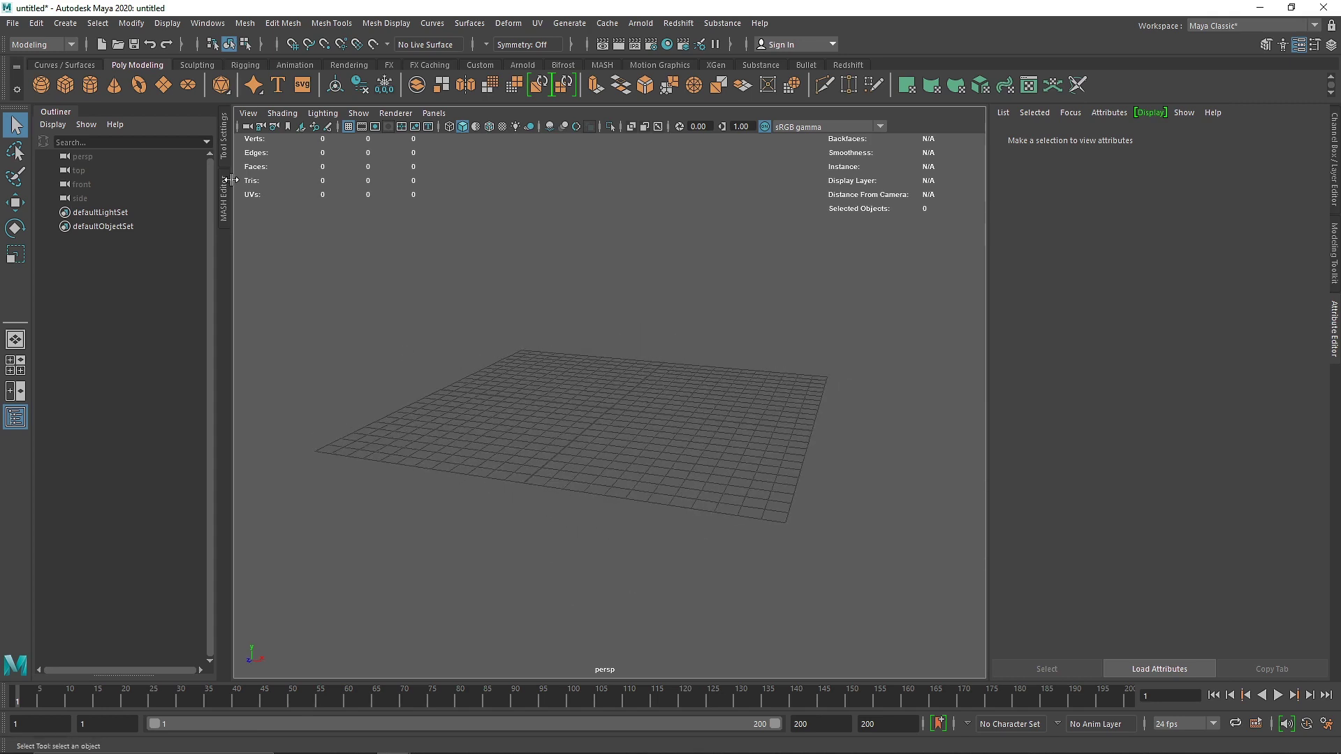
left_click(162, 89)
key("r")
left_click_drag(610, 408, 908, 478)
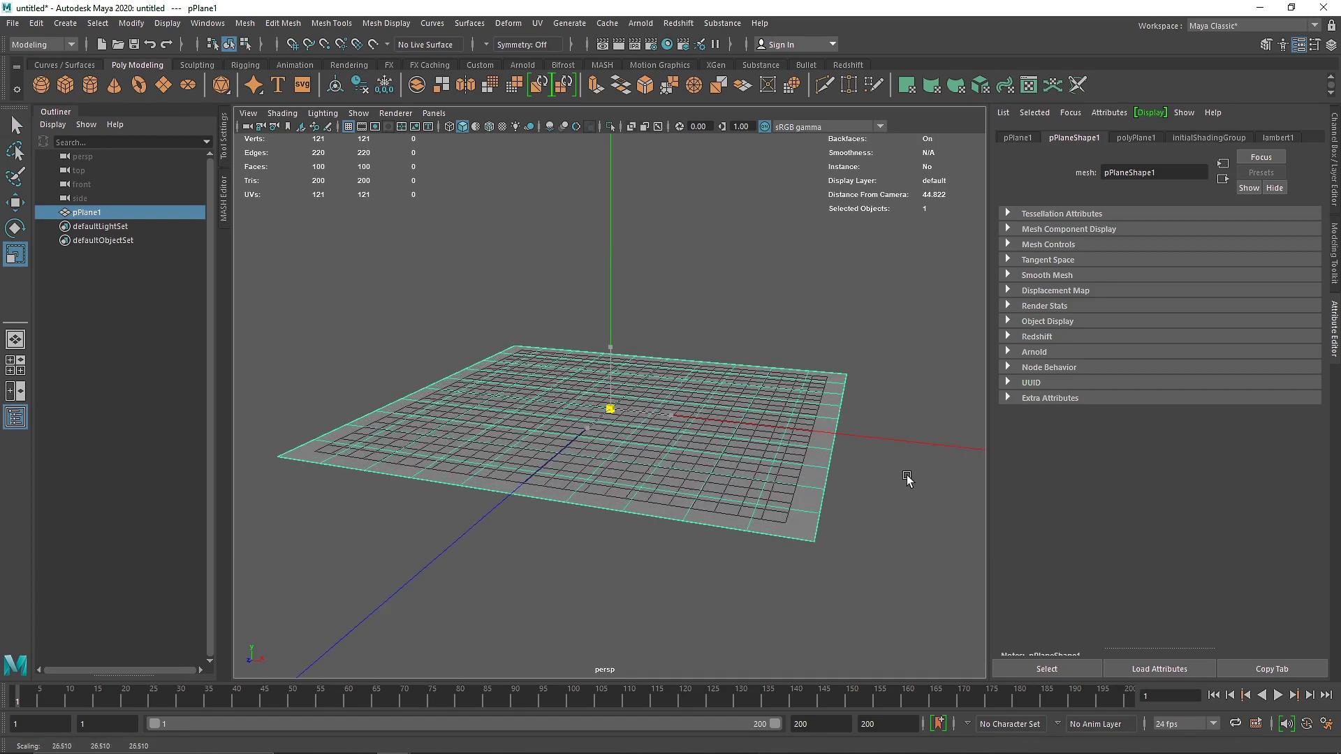
key("w")
left_click_drag(610, 352, 610, 349)
Step: Set the plane's width and height subdivisions to 1 so it is a single face
left_click(1336, 162)
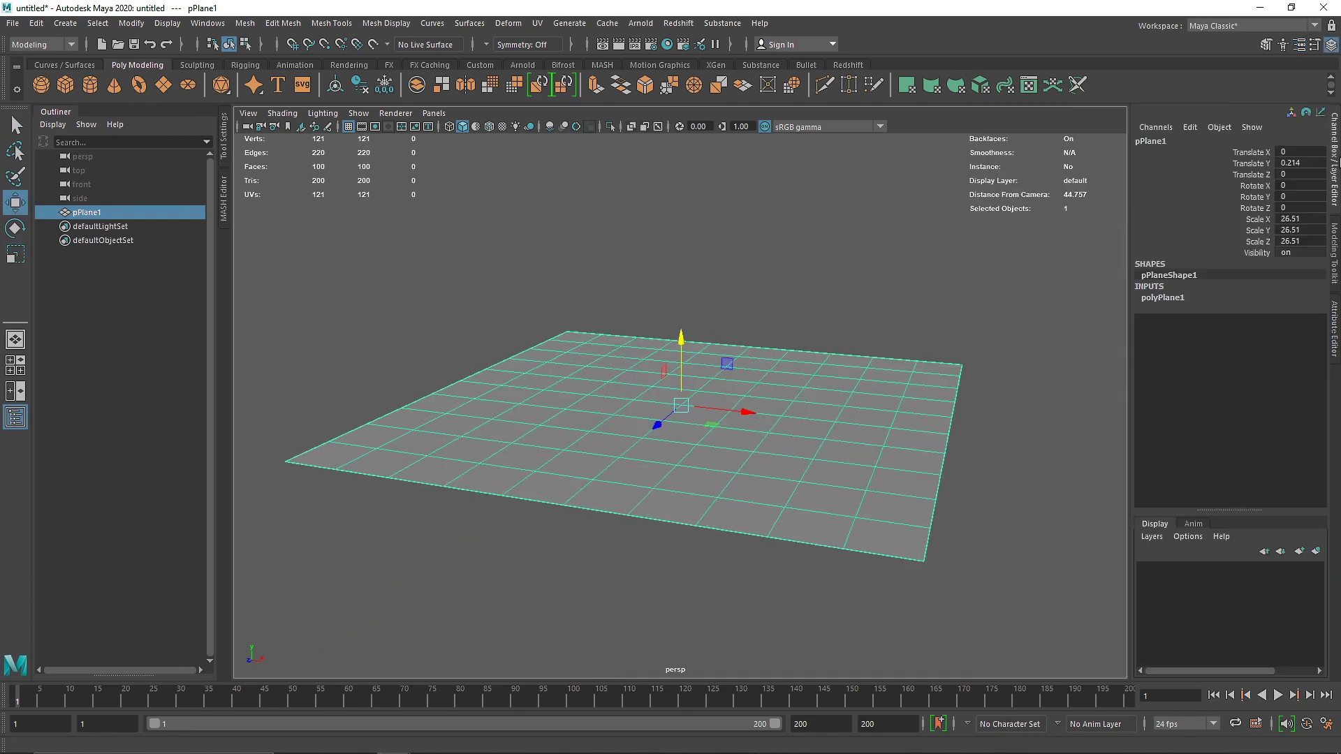
left_click(1158, 298)
type("10")
key("Tab")
type("1")
key("Return")
left_click(898, 287)
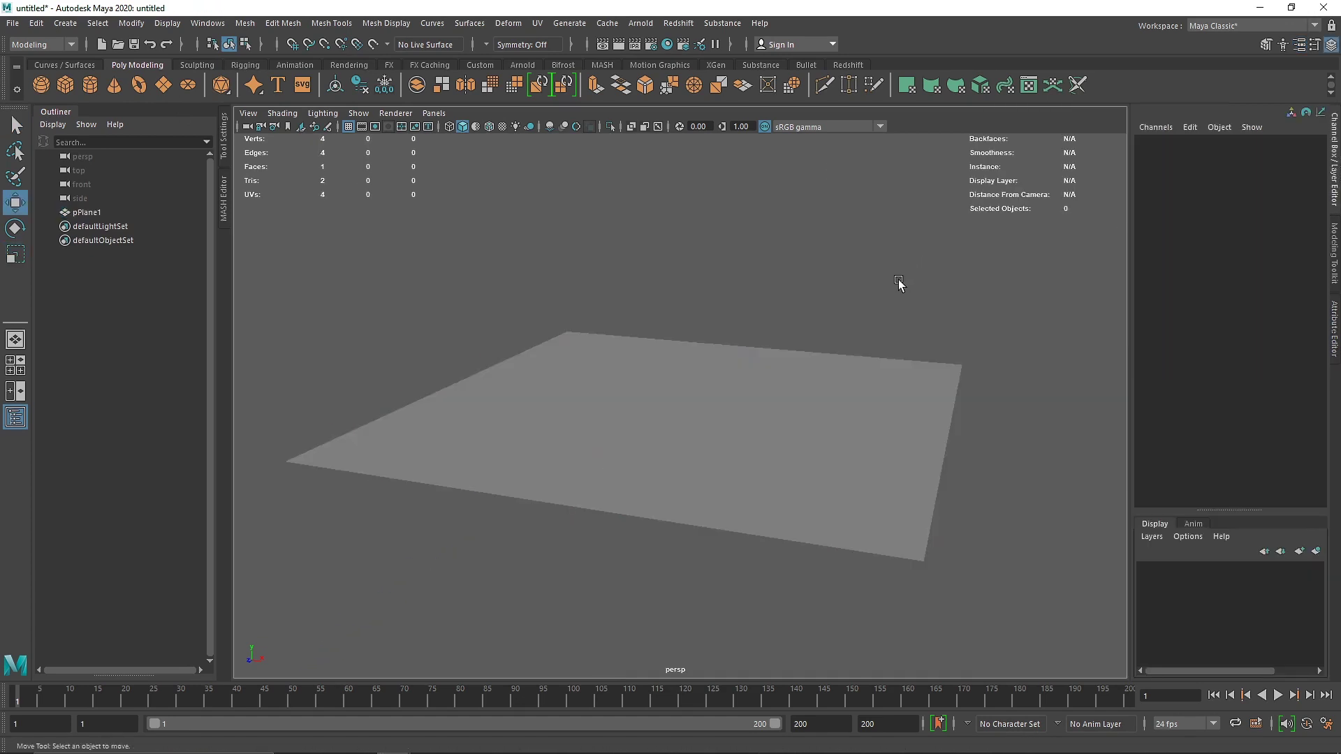
Step: Create a polygon sphere, raise it above the plane to about Y 1.6 and scale it uniformly to about 1.35
left_click(747, 373)
left_click(41, 84)
left_click_drag(558, 335, 607, 335, "alt")
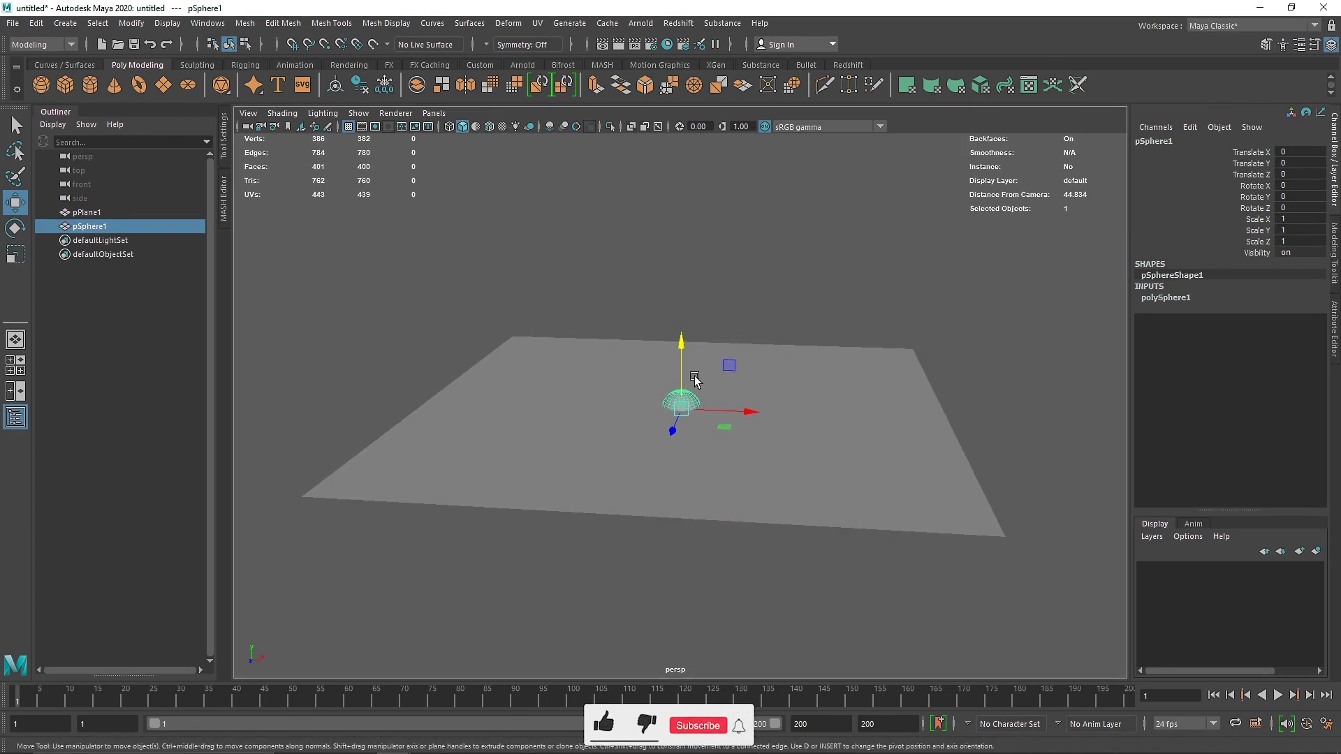
left_click_drag(682, 374, 720, 361)
key("r")
key("w")
Step: Create a cube above the sphere, scaled to 0.64 at about Y 4, and duplicate it into a row of four along X
left_click(65, 85)
key("r")
key("space")
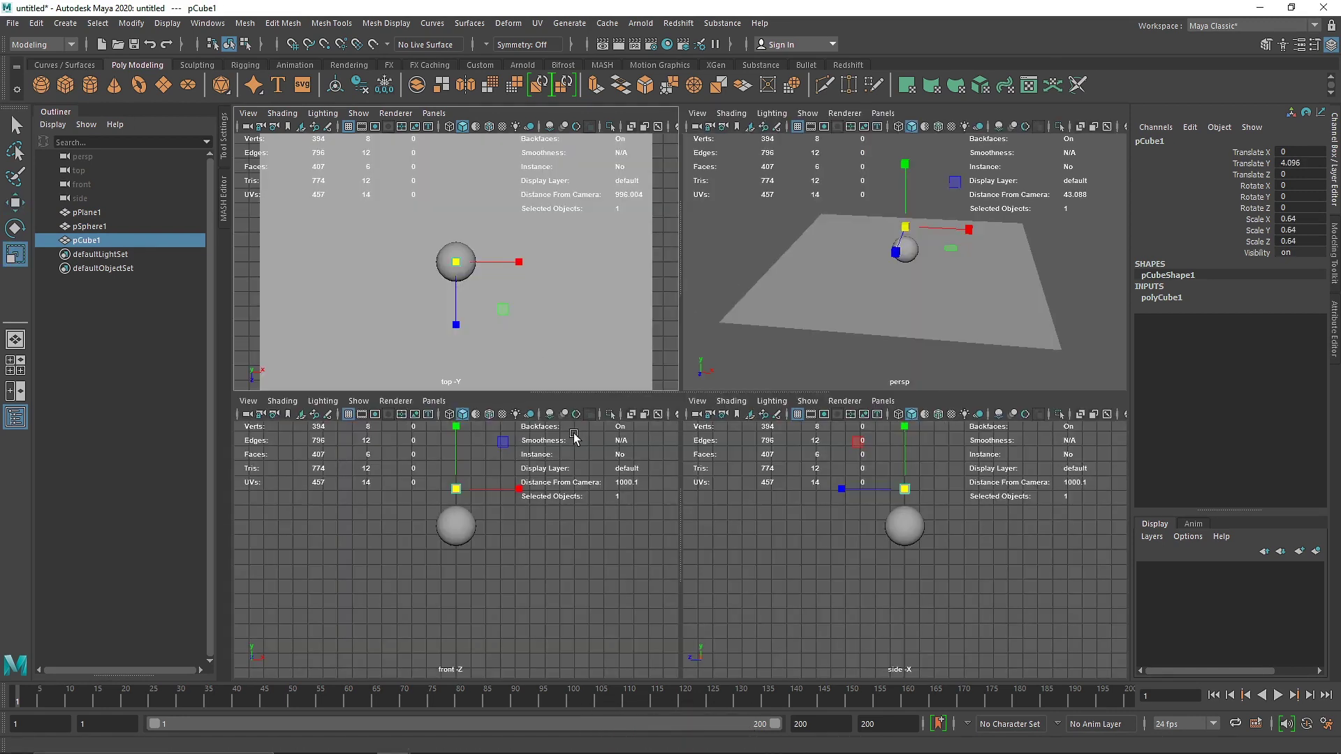
key("space")
key("w")
scroll(706, 296, "up", 3)
scroll(707, 227, "up", 3)
middle_click_drag(706, 226, 685, 392, "alt")
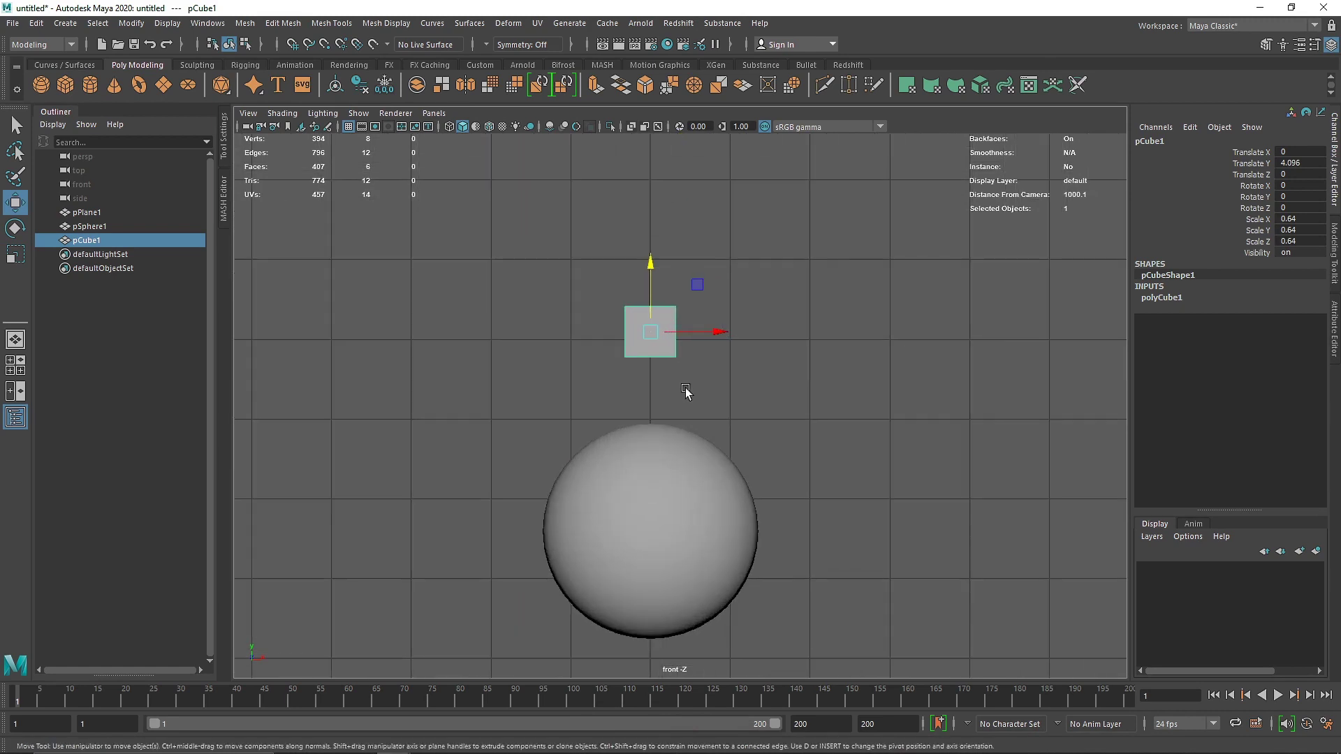
left_click_drag(708, 335, 748, 344)
key("ctrl+d")
key("ctrl+d")
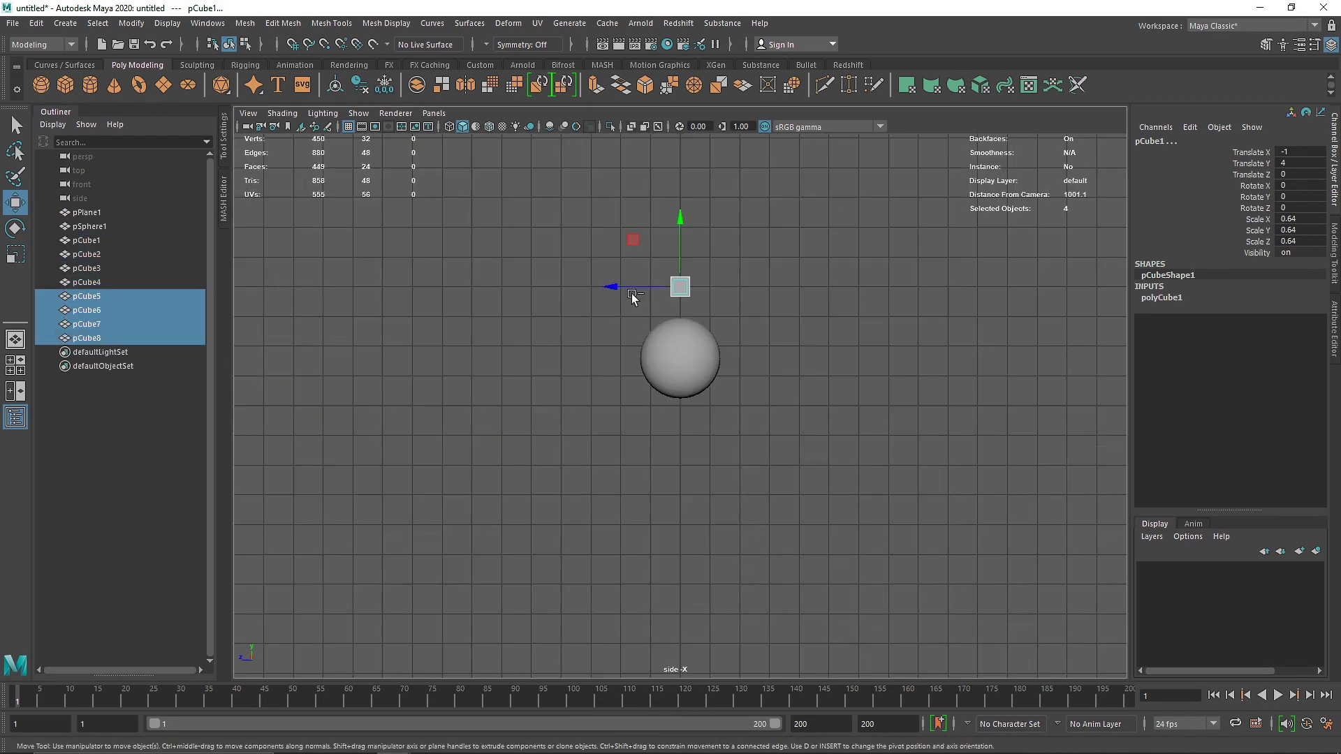
Step: Duplicate the row of cubes into three rows along Z and four layers high, and select the whole block
key("ctrl+d")
left_click_drag(629, 293, 671, 293)
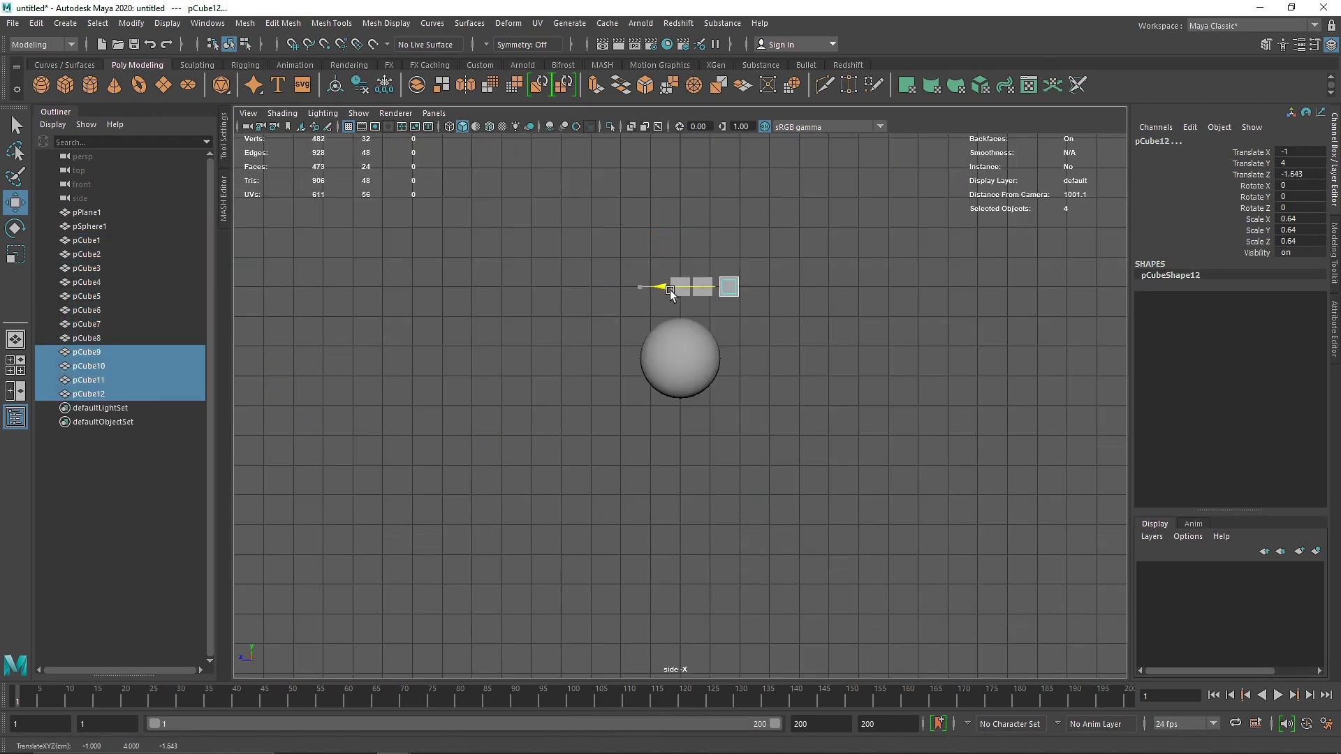
left_click_drag(766, 293, 654, 271)
key("ctrl+d")
left_click_drag(704, 262, 706, 188)
key("ctrl+d")
key("ctrl+d")
left_click_drag(589, 154, 765, 304)
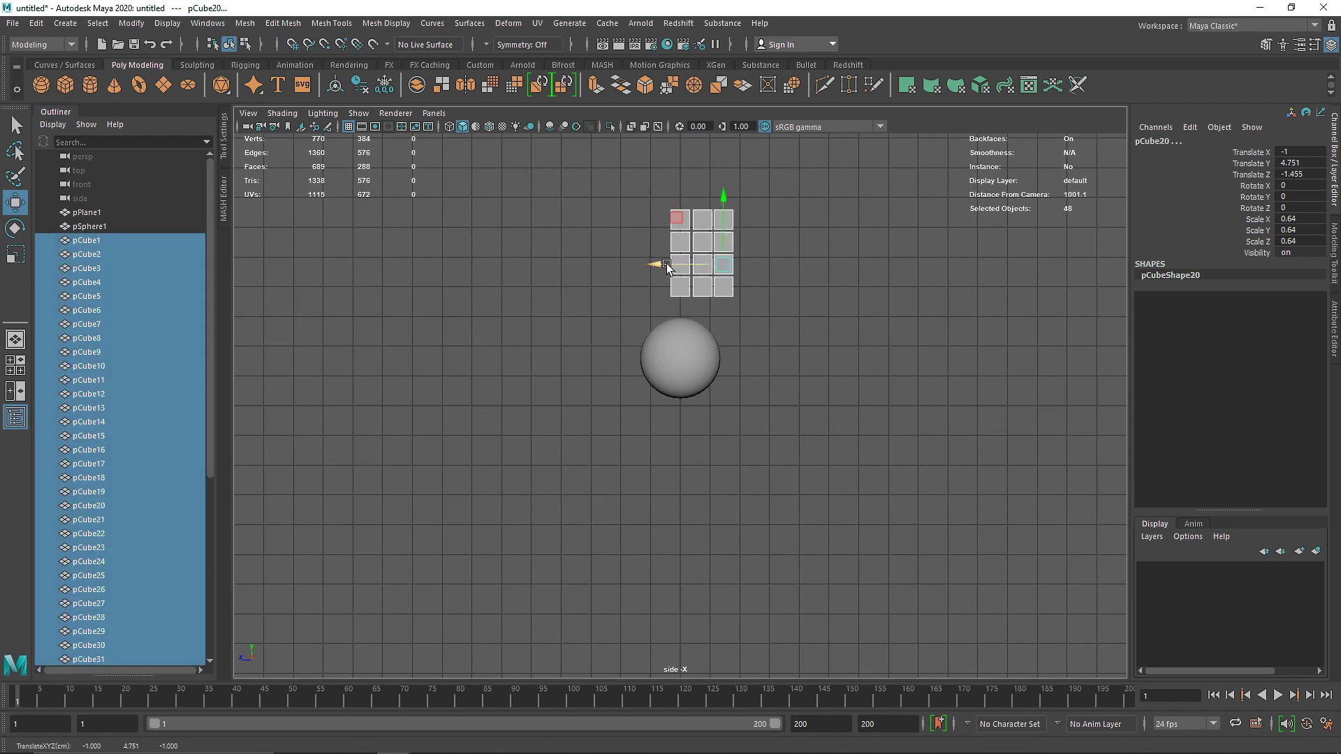
Step: Shift the selected block of cubes about 0.7 units along Z to centre it over the sphere
left_click_drag(667, 265, 645, 265)
key("space")
key("space")
mouse_move(758, 242)
left_mouse_down("alt")
mouse_move(794, 299)
mouse_move(745, 248)
left_mouse_up("alt")
scroll(729, 270, "up", 3)
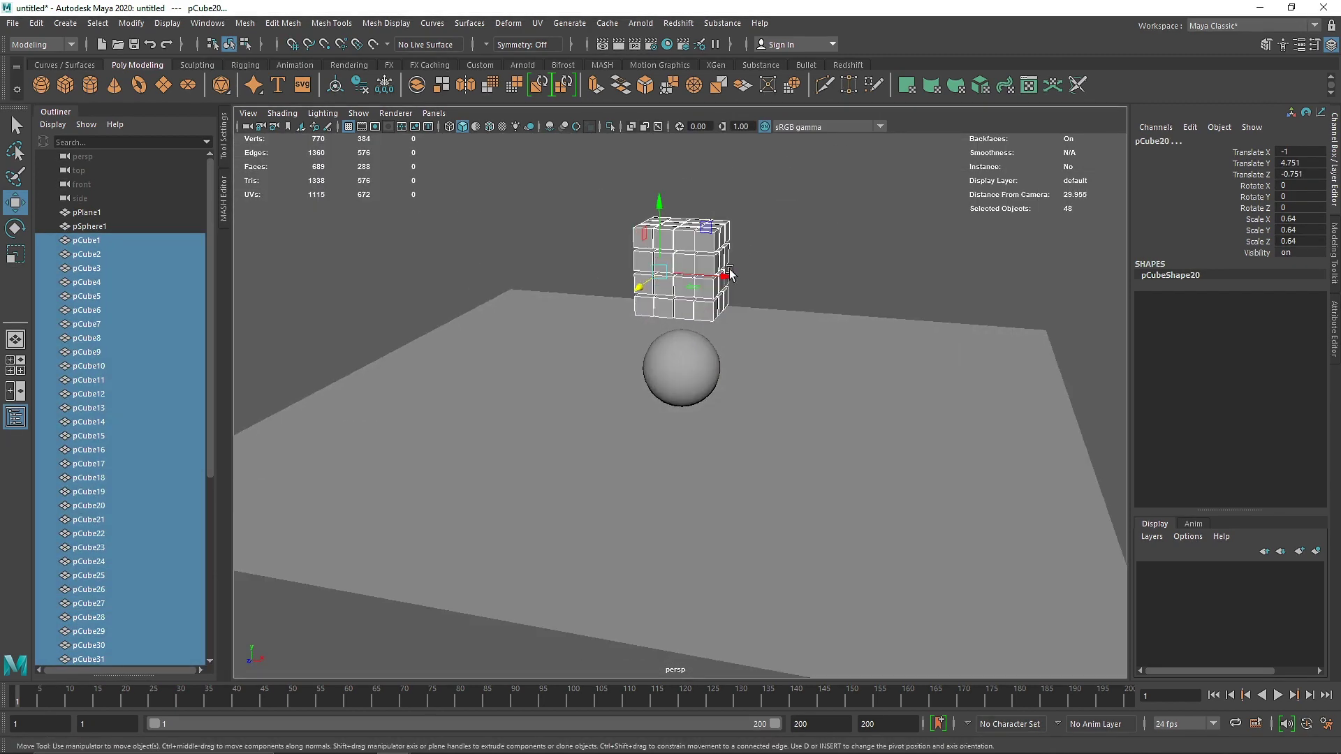
middle_click_drag(729, 270, 734, 307, "alt")
Step: Collapse the Outliner and change the menu set to FX
left_click(68, 113)
left_click_drag(454, 315, 579, 307, "alt")
left_click(42, 44)
left_click(42, 104)
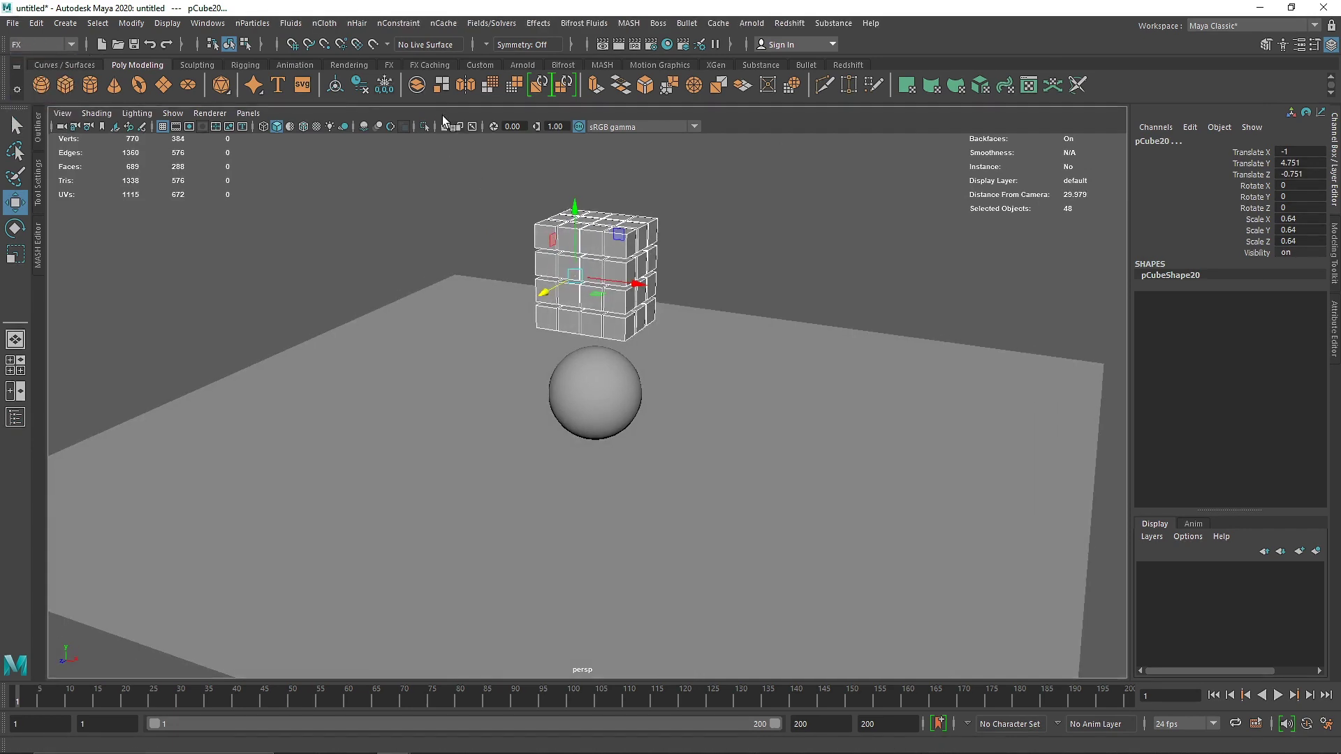
Step: Try to turn all the selected cubes into active rigid bodies using the current options
left_click(493, 25)
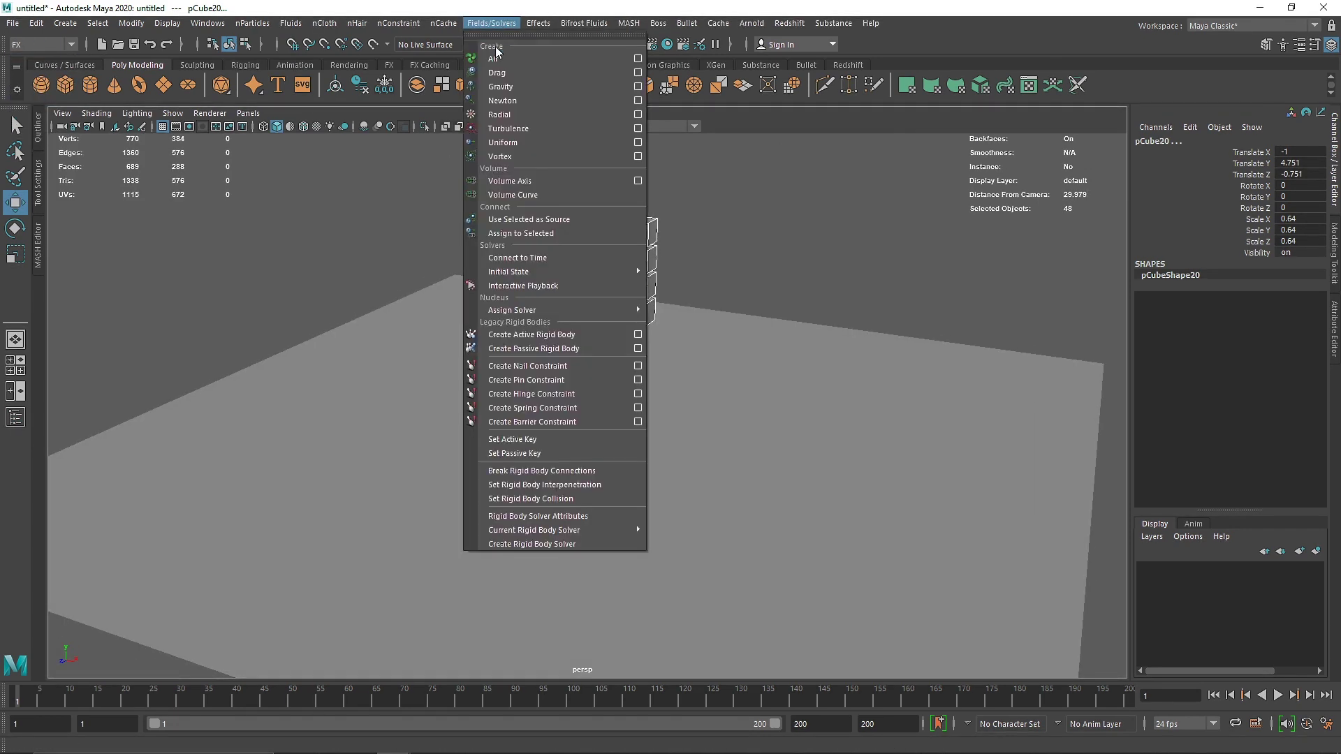
left_click(528, 335)
left_click_drag(538, 341, 571, 366, "alt")
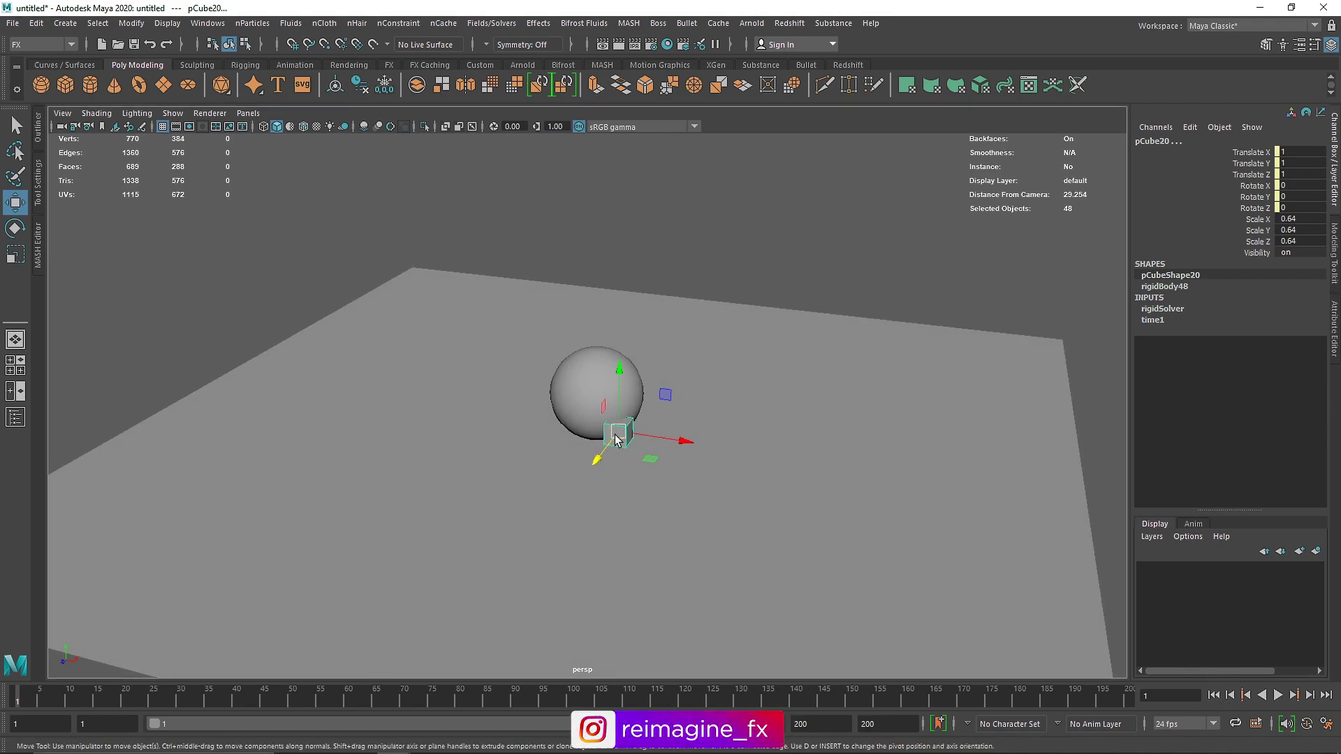
left_click_drag(632, 440, 653, 475, "alt")
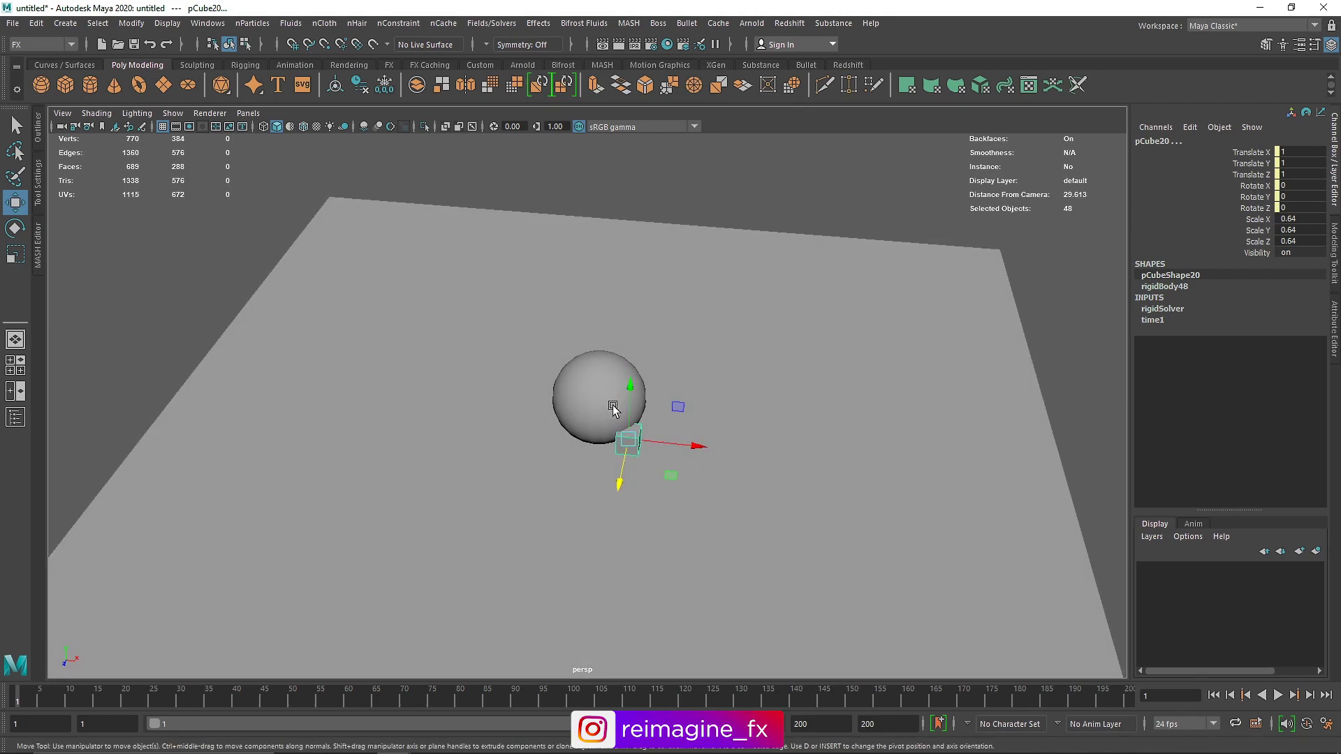
key("ctrl+z")
key("ctrl+z")
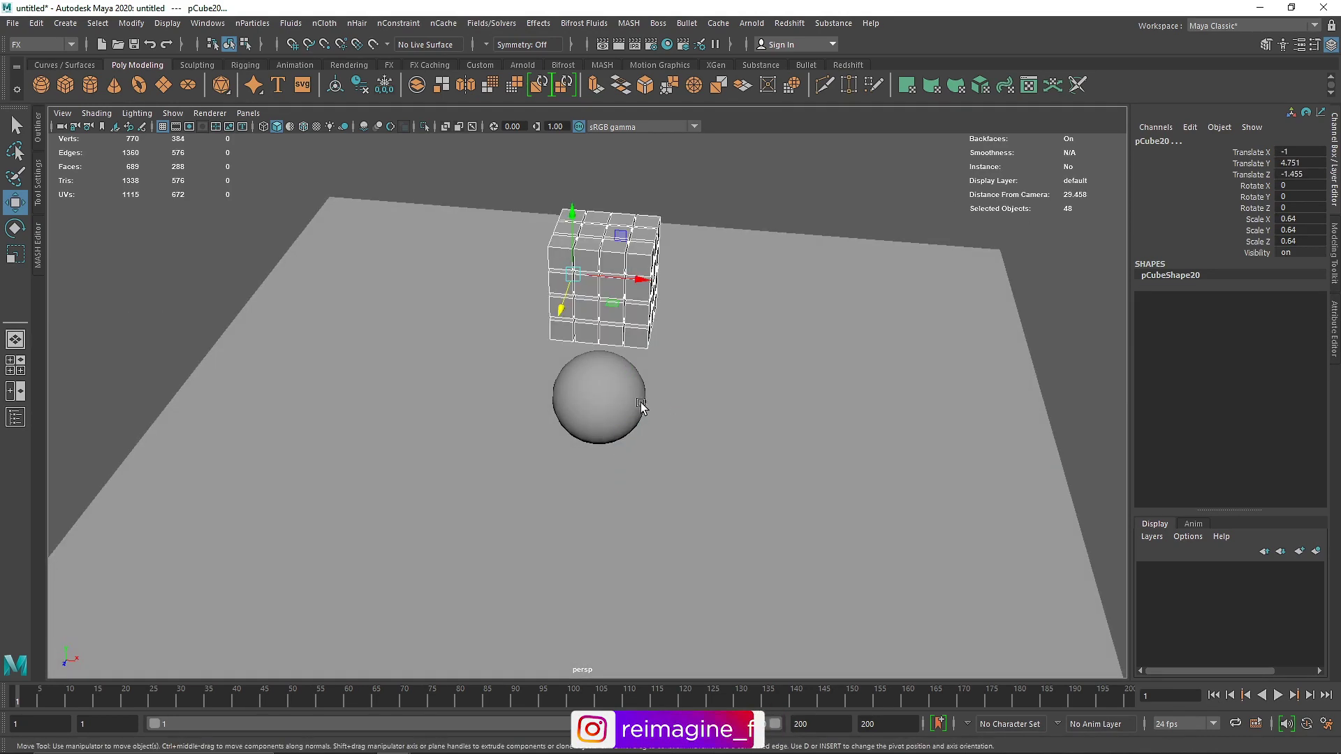
Step: Reset the active rigid body options to their defaults and create active rigid bodies from all the selected cubes
left_click(493, 23)
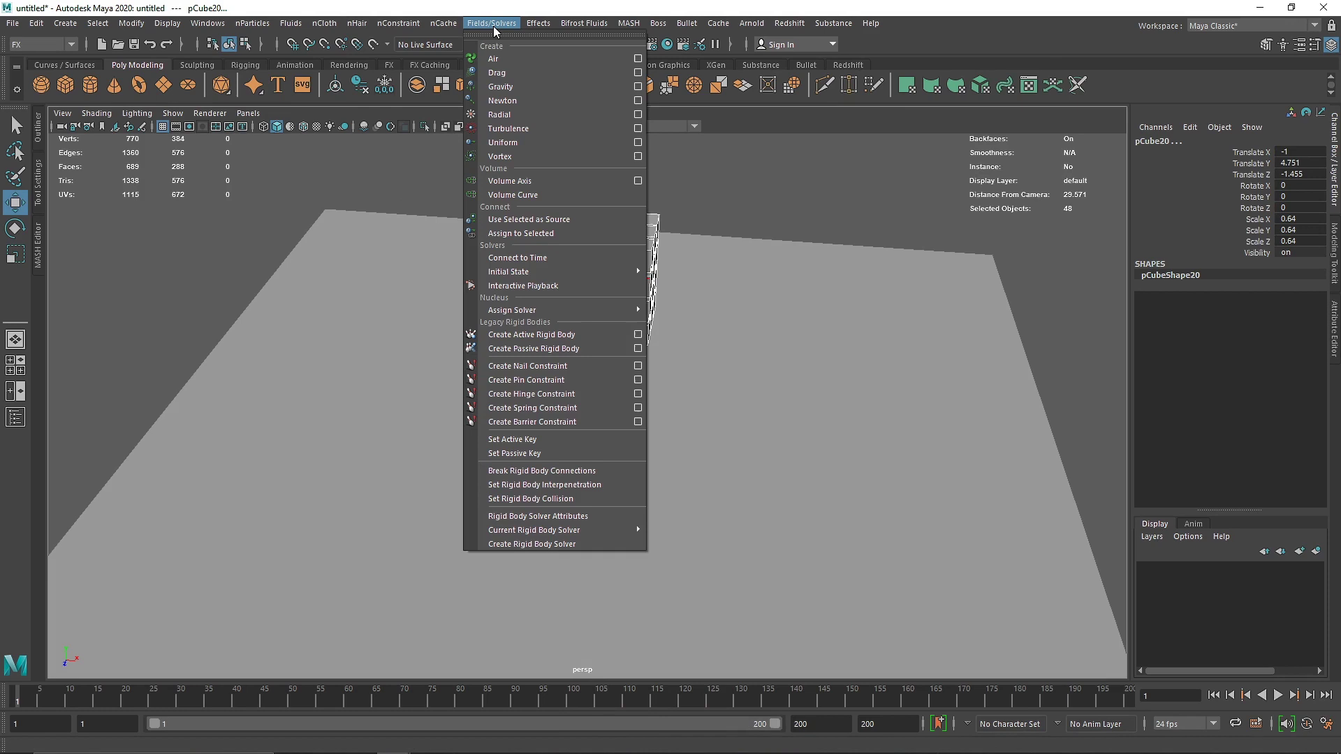
left_click(637, 334)
left_click_drag(503, 141, 945, 246)
left_click(794, 263)
left_click(803, 291)
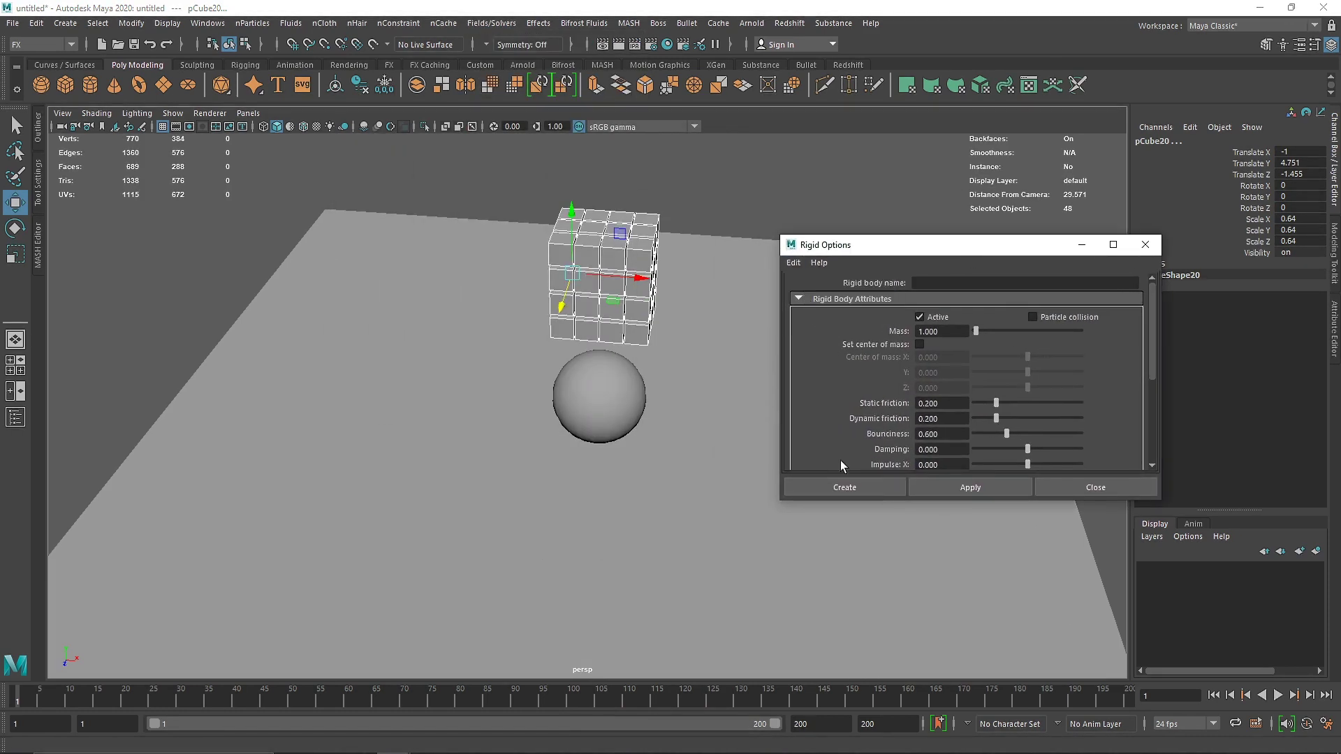
left_click(853, 488)
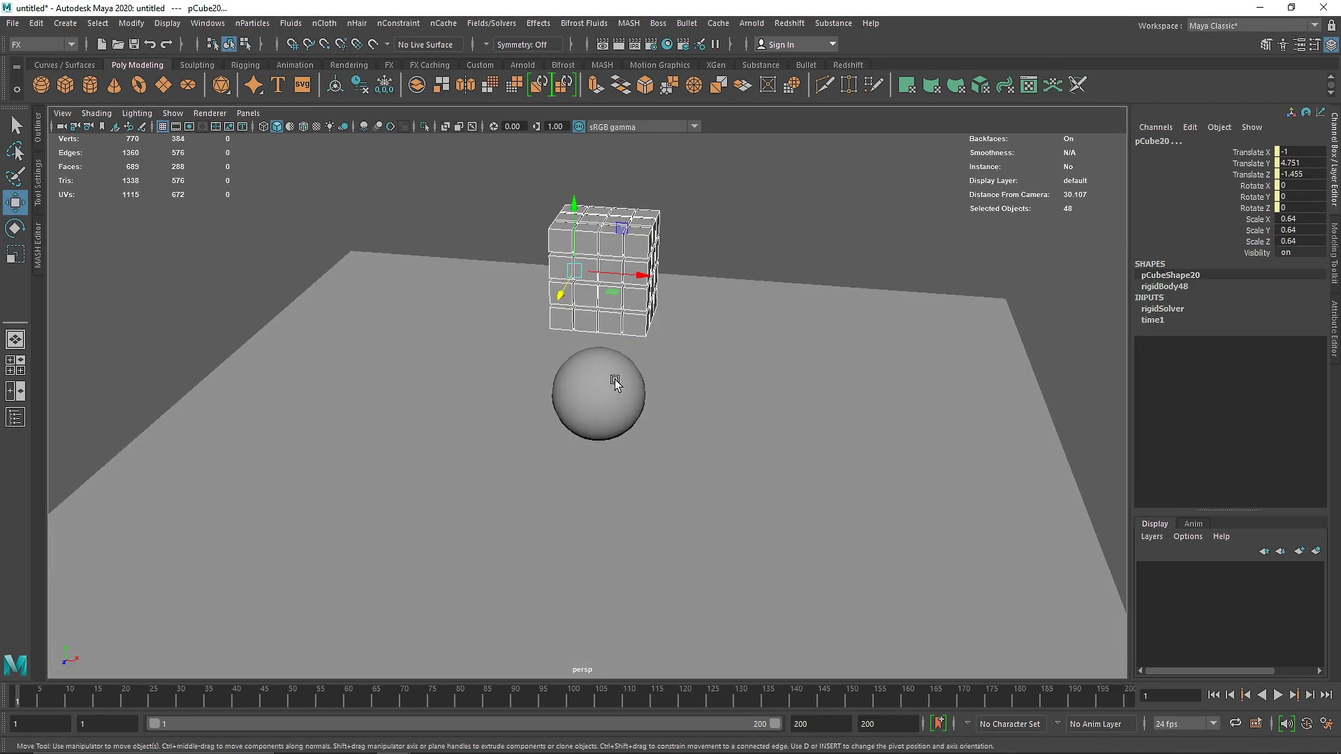
Step: Make the sphere and the ground plane passive rigid bodies
left_click(614, 380)
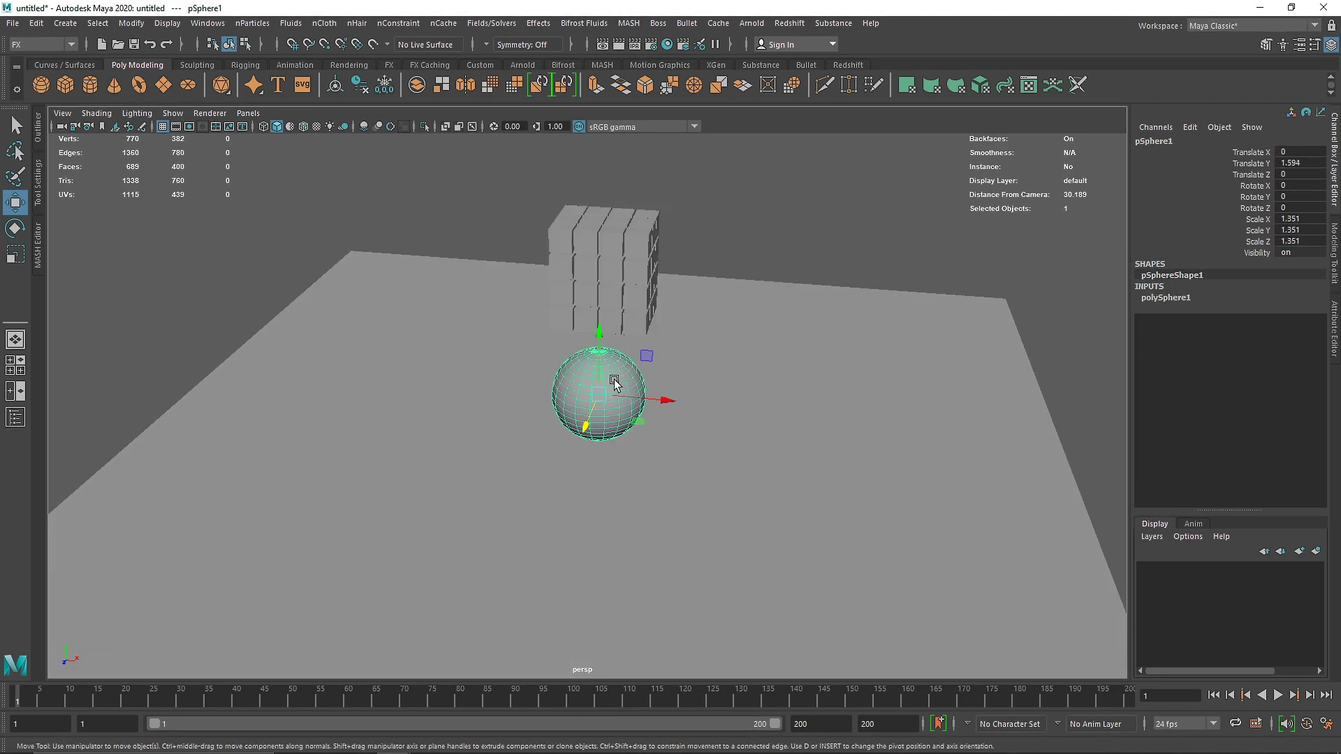
left_click(491, 23)
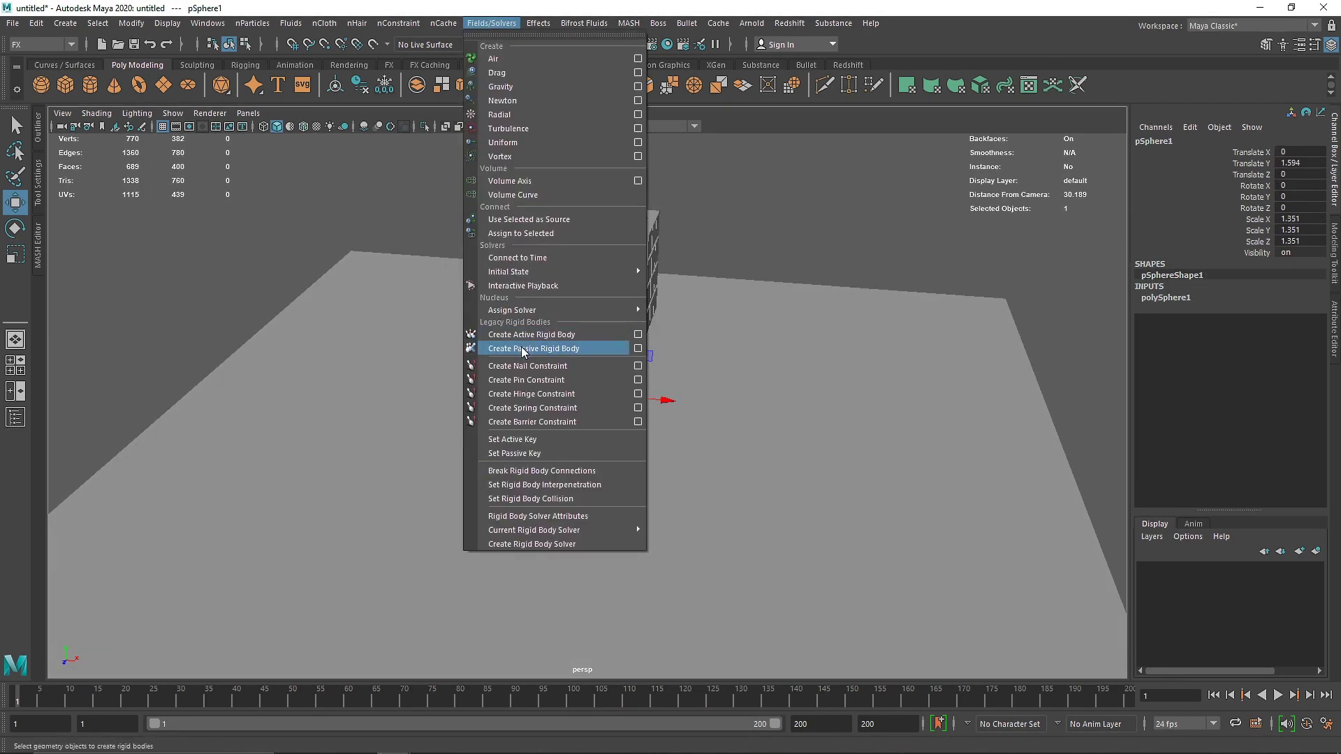
left_click(521, 349)
left_click(490, 374)
left_click(491, 23)
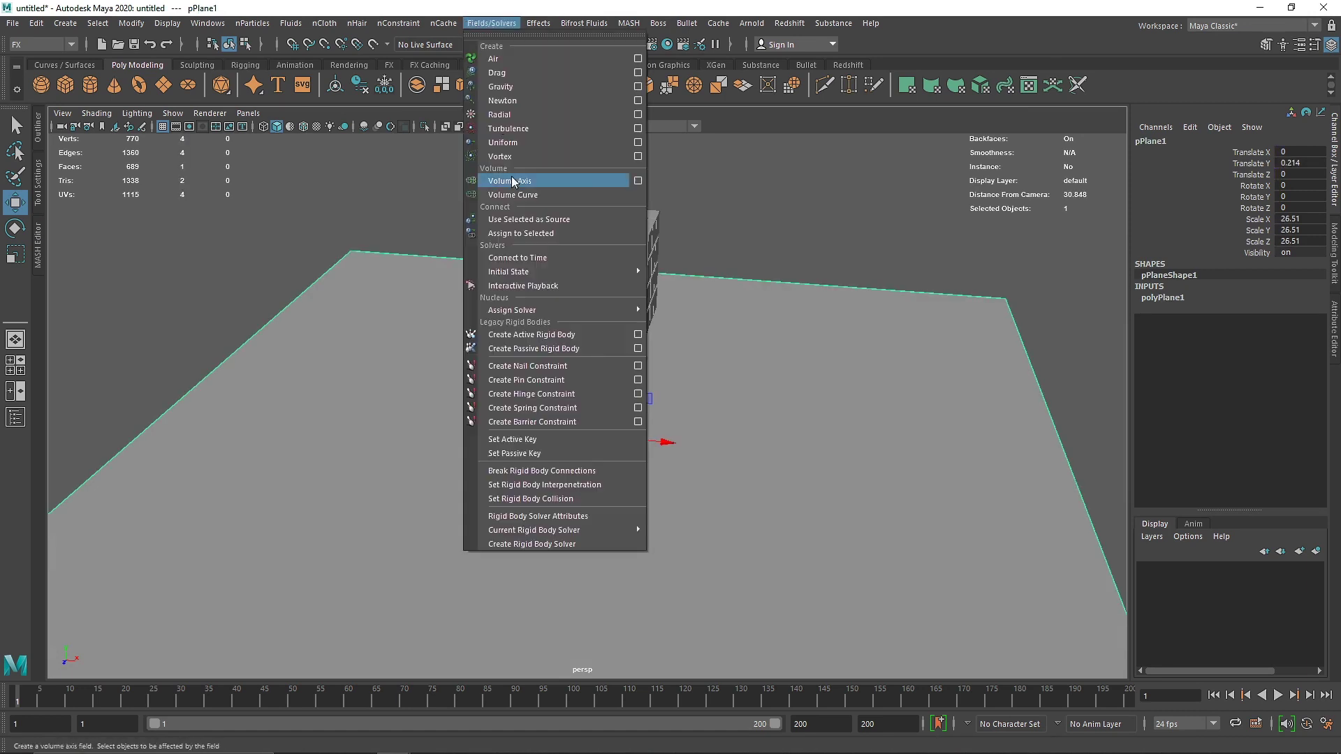
left_click(528, 347)
Step: Select the cubes, sphere and ground plane together and apply a gravity field to them
scroll(550, 355, "down", 4)
left_click_drag(395, 238, 838, 618)
left_click(491, 23)
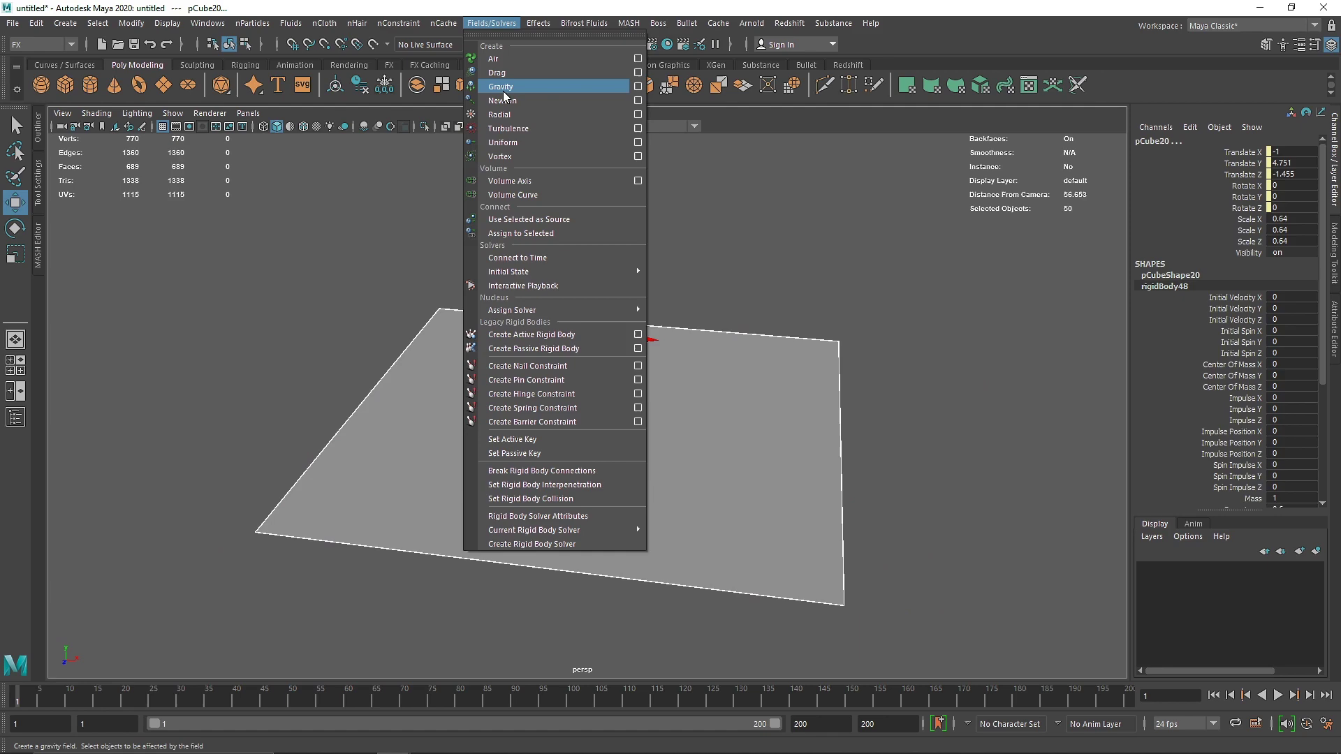
left_click(494, 83)
Step: Play the simulation to examine how the cubes fall onto the sphere, and return to the first frame
left_click_drag(620, 366, 659, 364, "alt")
scroll(634, 359, "up", 3)
left_click(1277, 695)
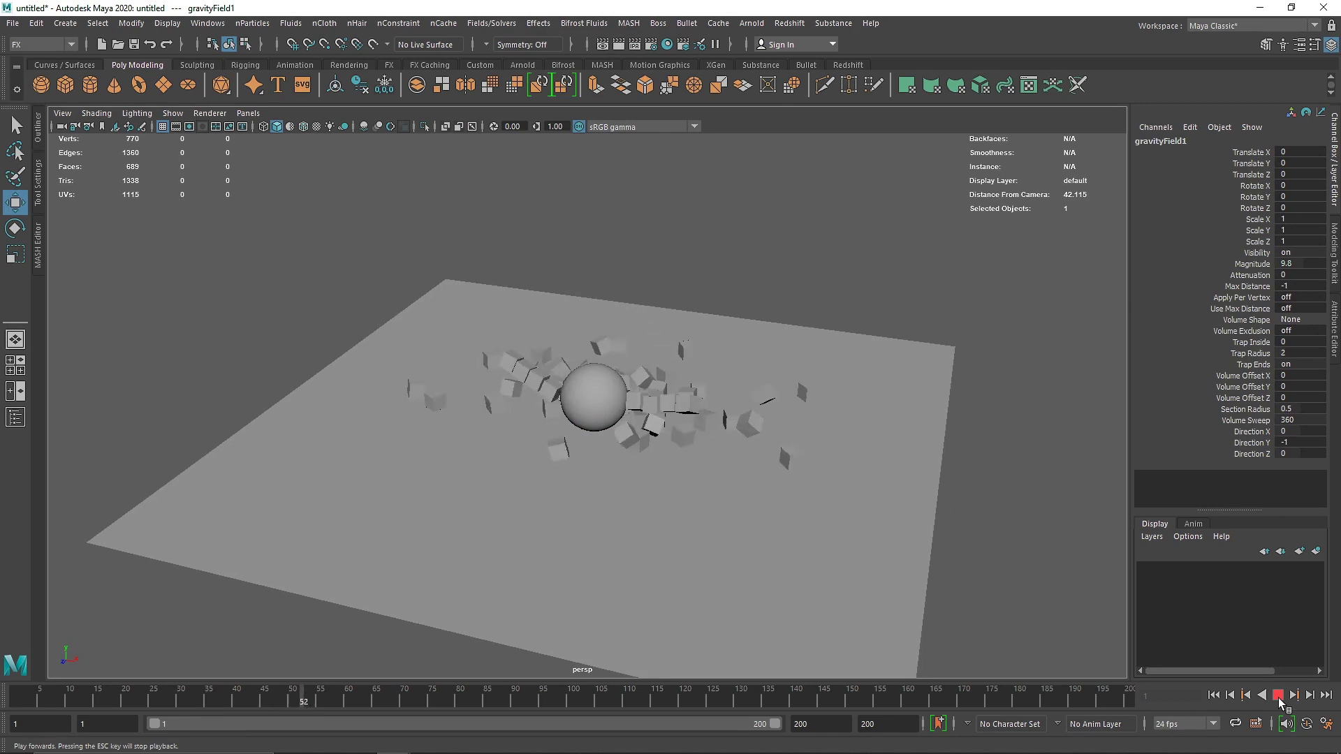
left_click(1278, 696)
left_click(1214, 696)
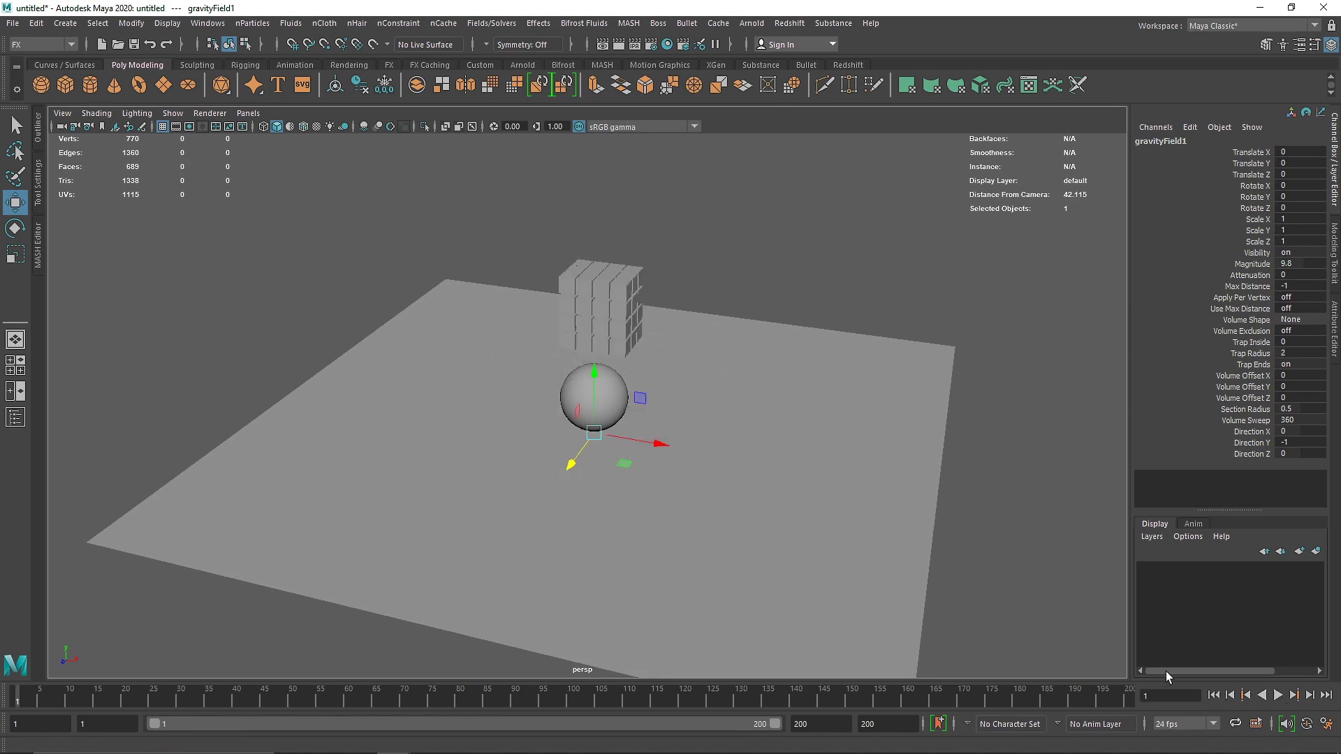
Step: Set the rigid body mass of all the cubes to 1.5, bounciness to 0.3, and static and dynamic friction to 0.3
left_click_drag(726, 447, 715, 389, "alt")
left_click_drag(703, 341, 661, 371)
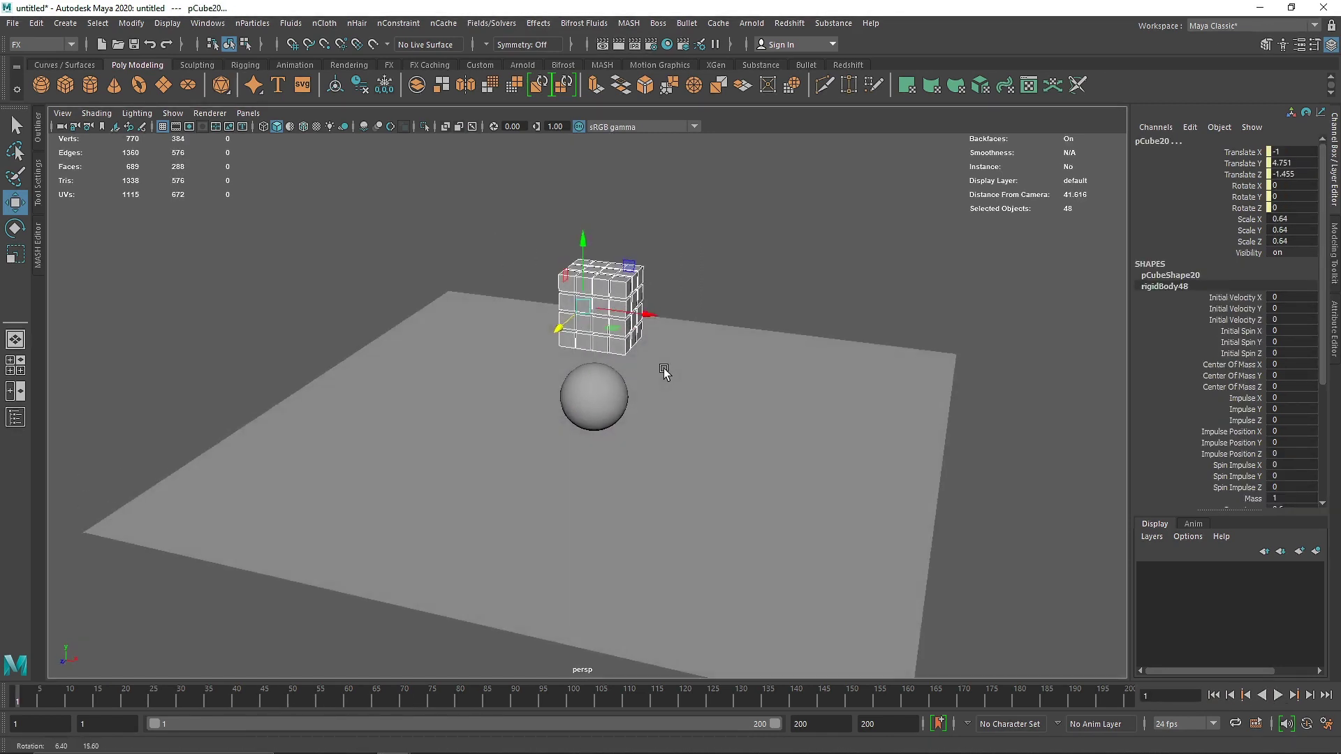
scroll(1287, 397, "down", 3)
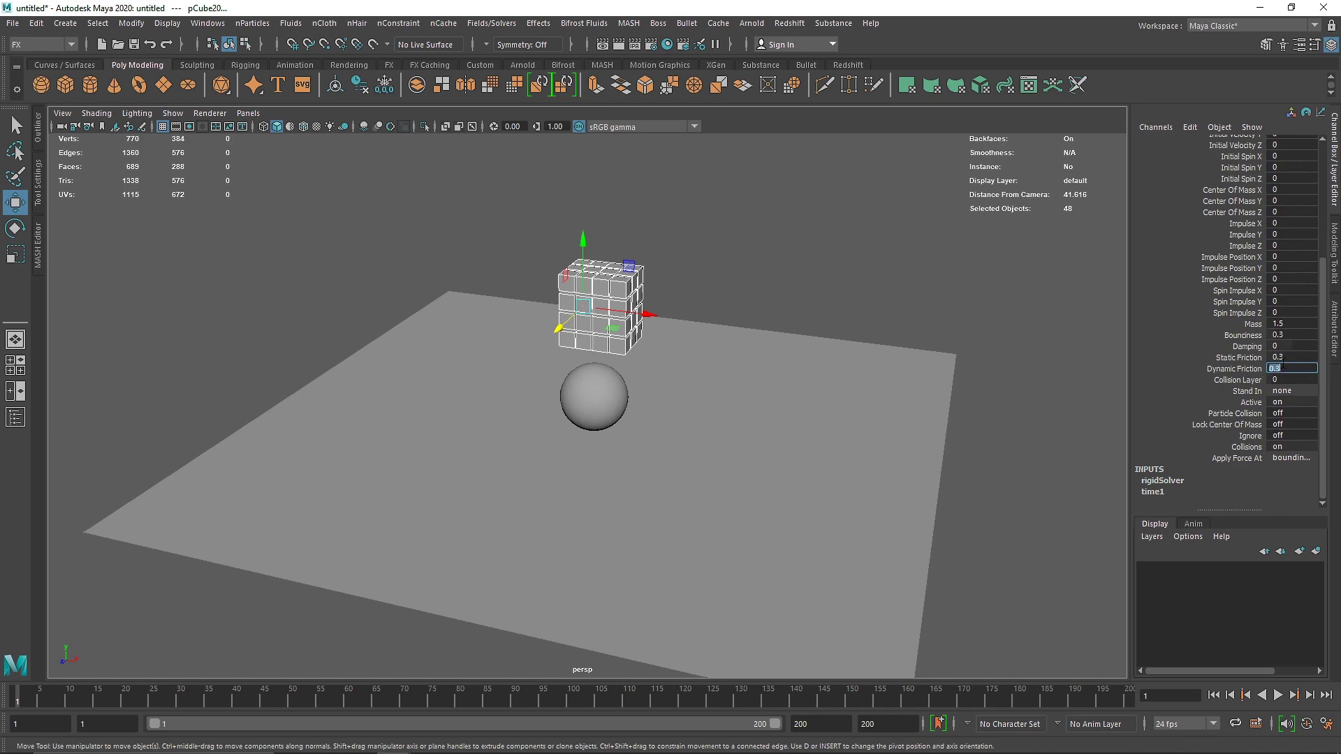
left_click(896, 264)
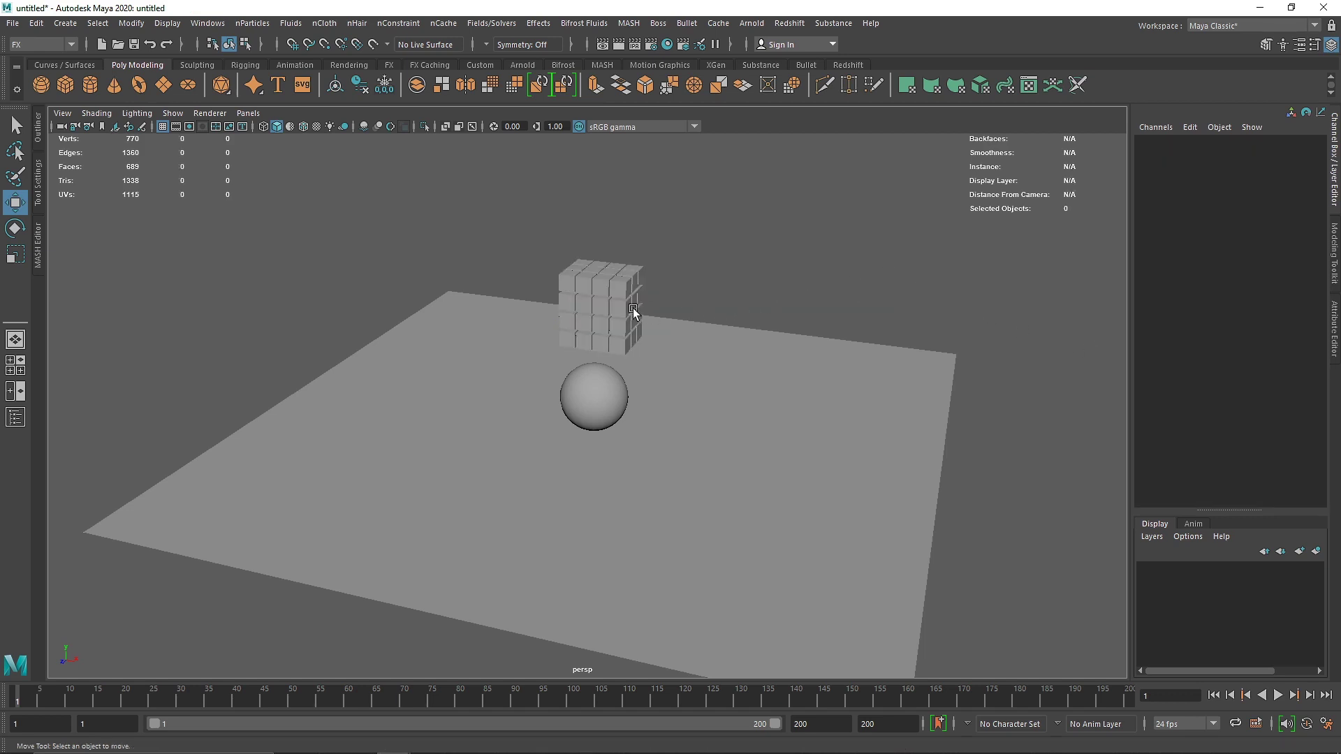
Step: Replay the simulation to check the effect of the new mass, bounciness and friction values, and rewind to the start
left_click_drag(634, 312, 659, 323, "alt")
left_click(1278, 695)
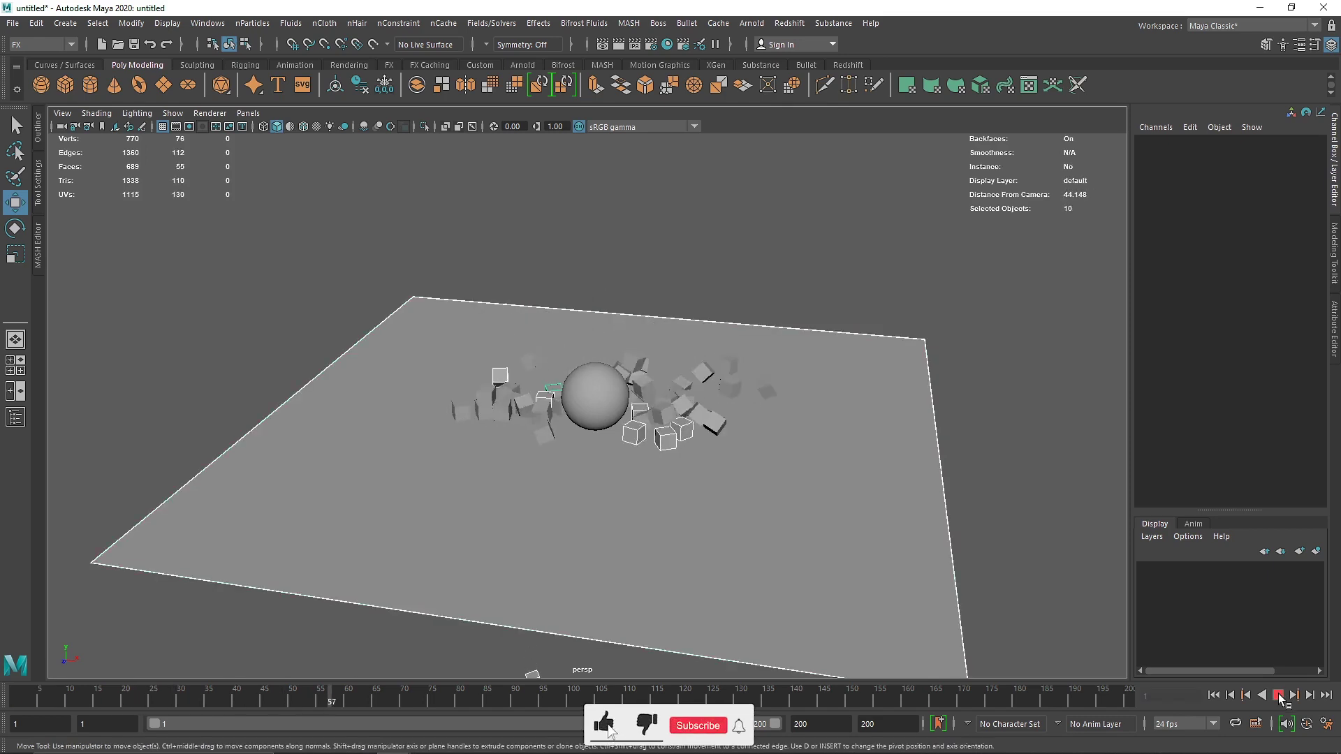
left_click(1278, 695)
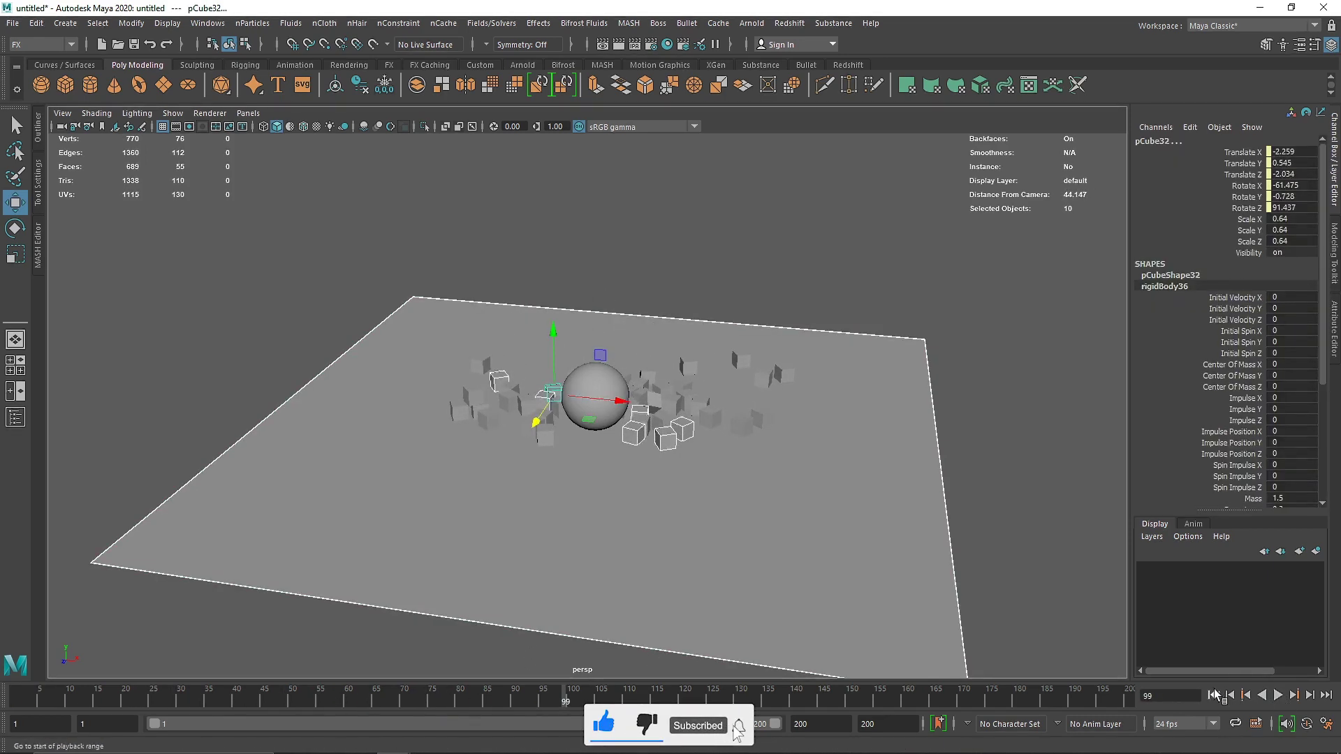
left_click(1214, 695)
Step: Replace the ground plane with a new polygon plane scaled uniformly to about 31.5 and raised to about Y 0.09
left_click(855, 556)
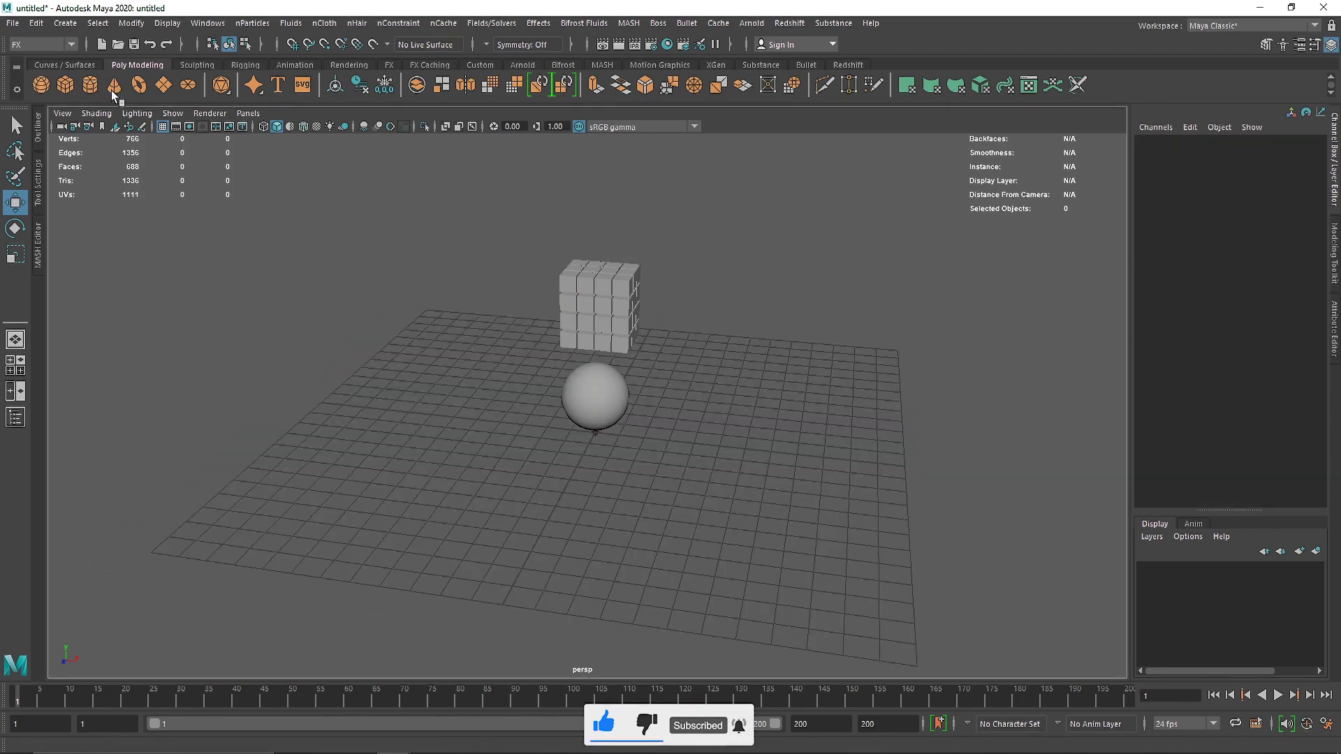
key("r")
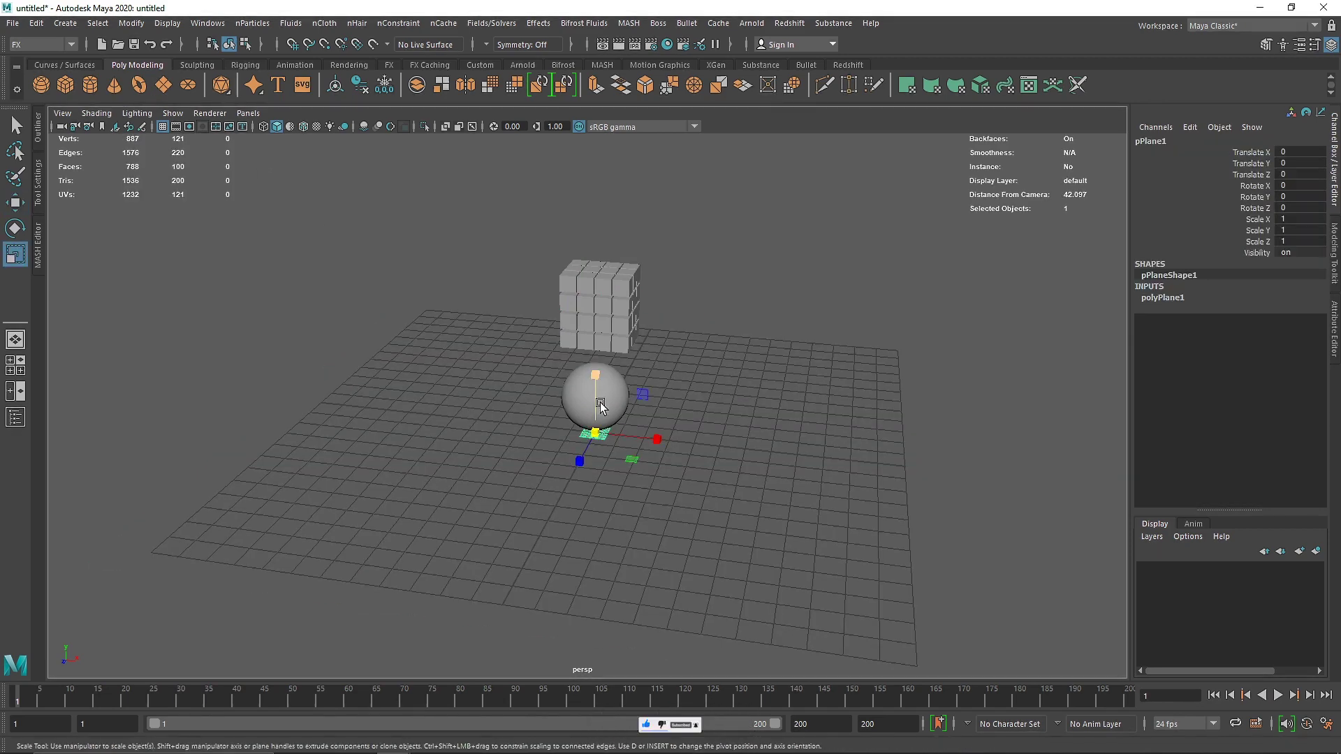
left_click_drag(594, 433, 1127, 509)
key("w")
left_click_drag(596, 379, 597, 379)
Step: Set both subdivision values of the new ground plane to 1
left_click(1165, 298)
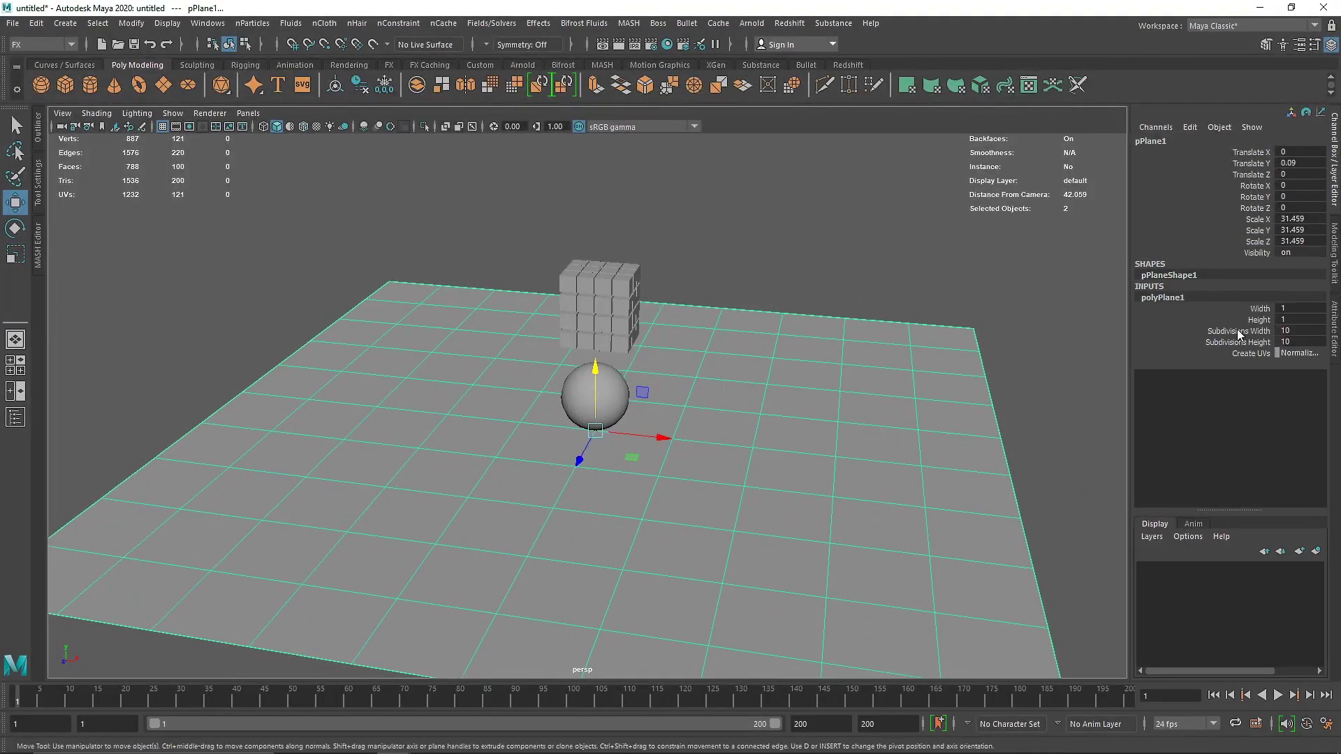
type("1")
left_click(1287, 332)
type("1")
left_click(867, 237)
Step: Make the new ground plane an active rigid body
left_click(807, 335)
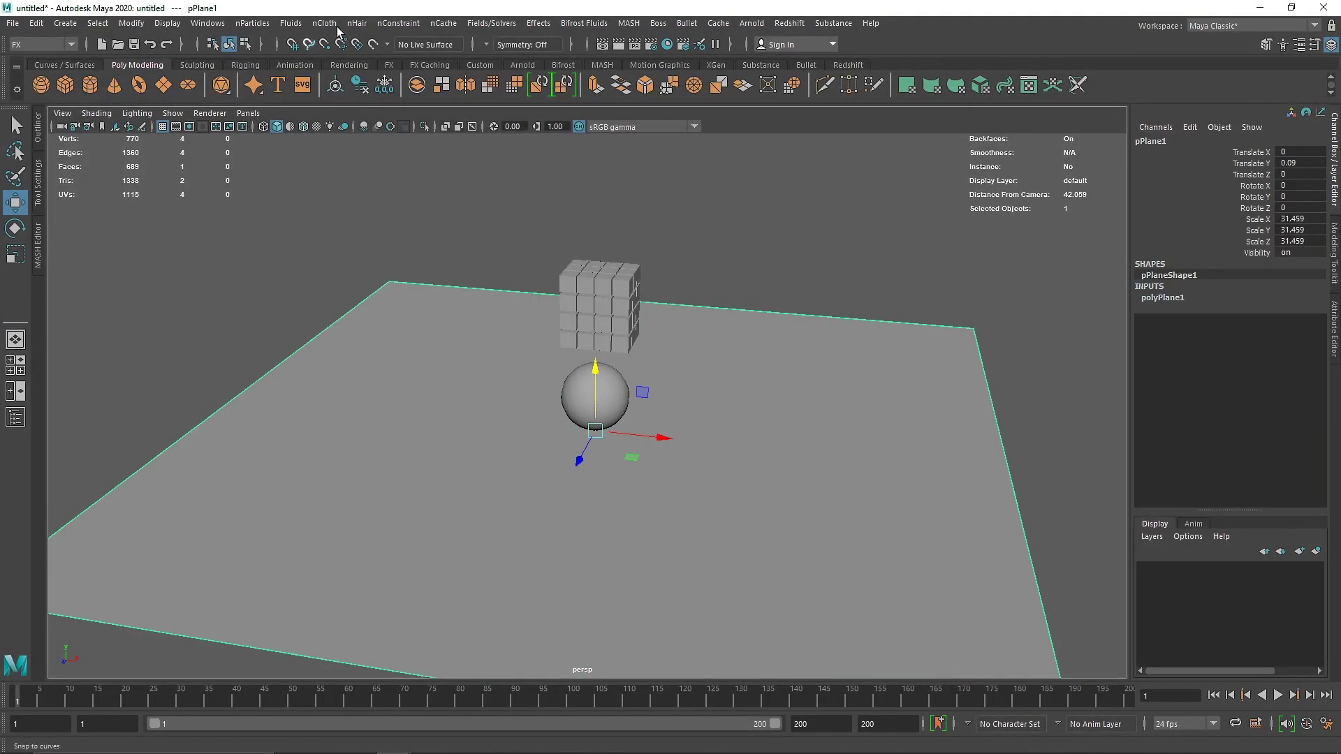
left_click(491, 23)
left_click(552, 331)
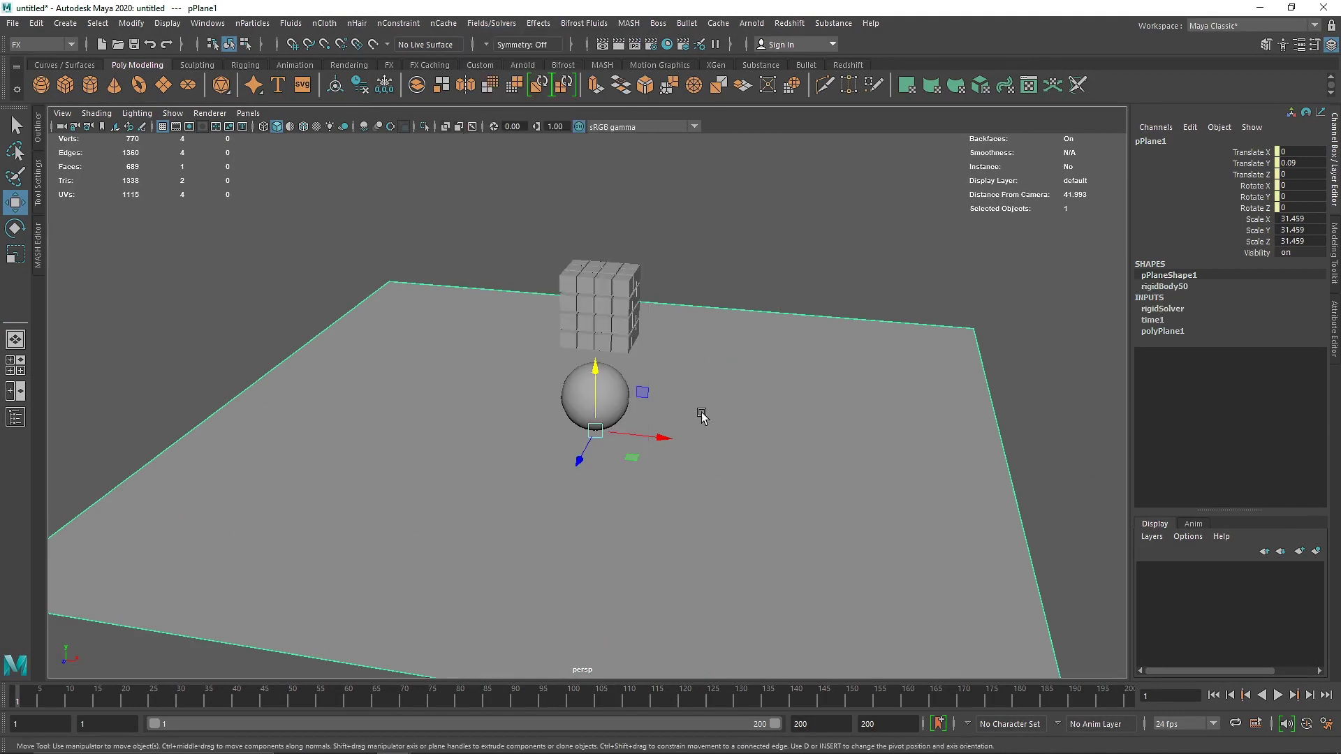
Step: Play the simulation with the new ground plane, inspect the scattered cubes from several angles, and rewind to the start
left_click(1278, 695)
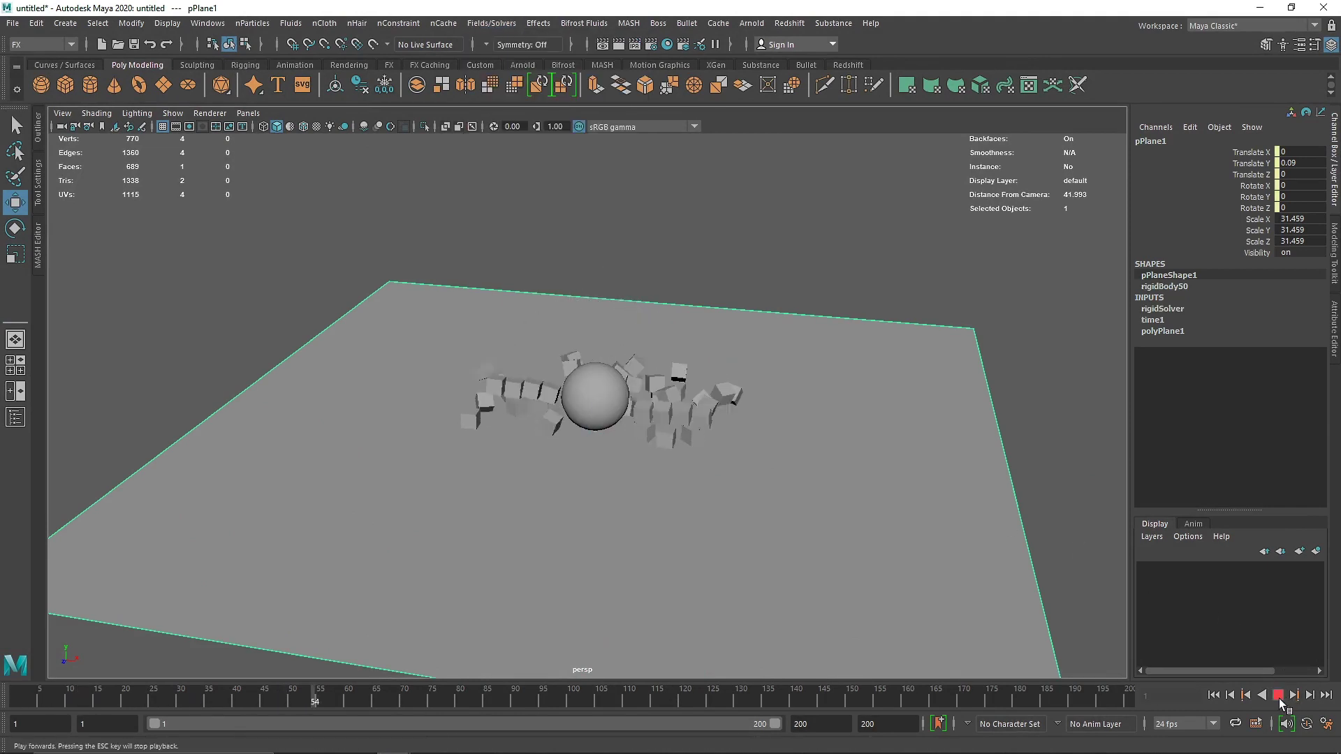
left_click(1278, 695)
left_click_drag(736, 523, 560, 386, "alt")
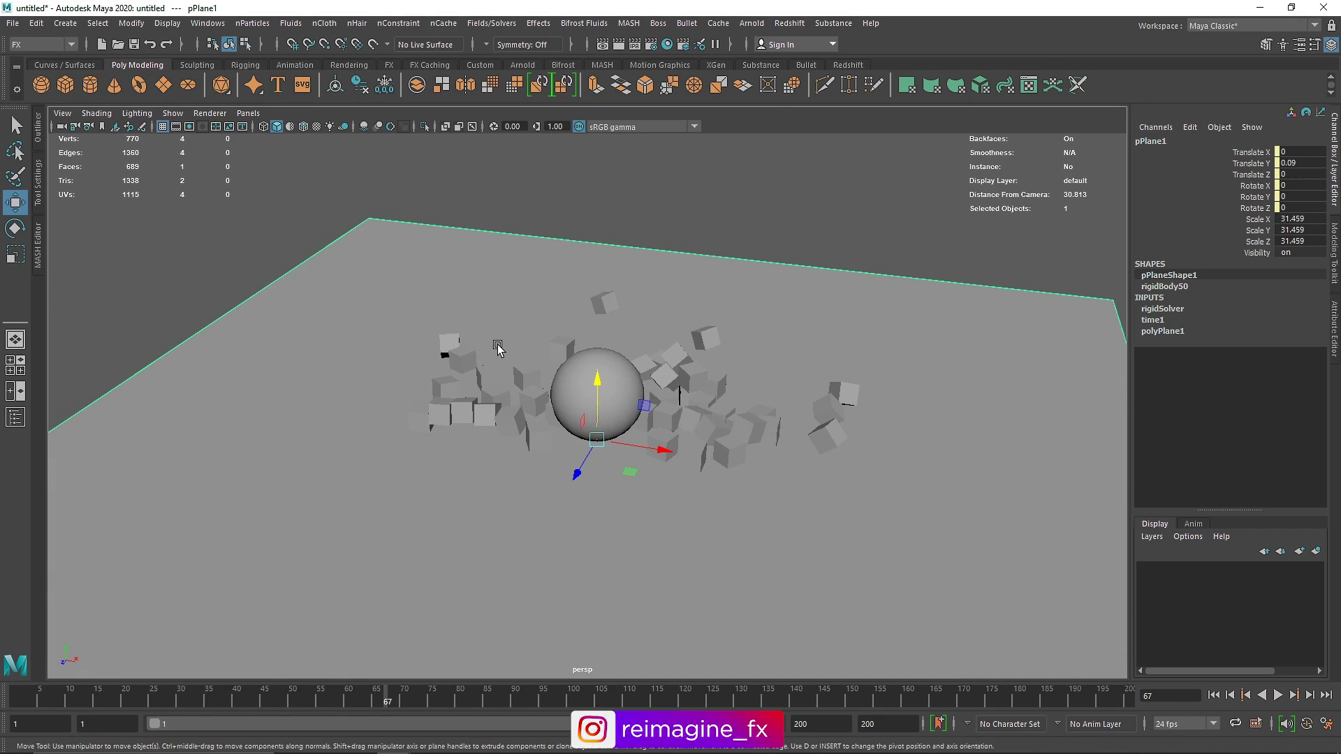
left_click_drag(515, 353, 567, 392, "alt")
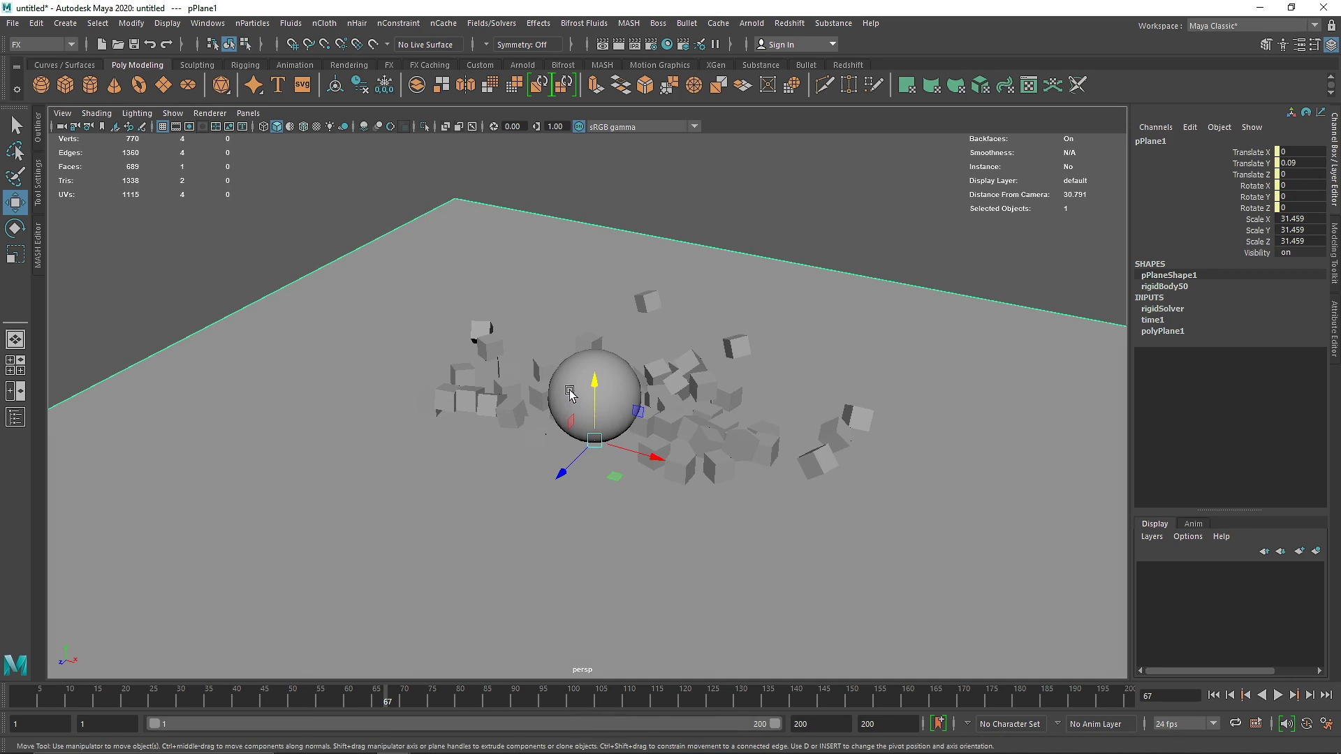
left_click_drag(590, 467, 707, 368, "alt")
left_click(1211, 697)
Step: Select the cubes, sphere and ground plane together and bake their simulation to keyframes
left_click_drag(449, 176, 793, 515)
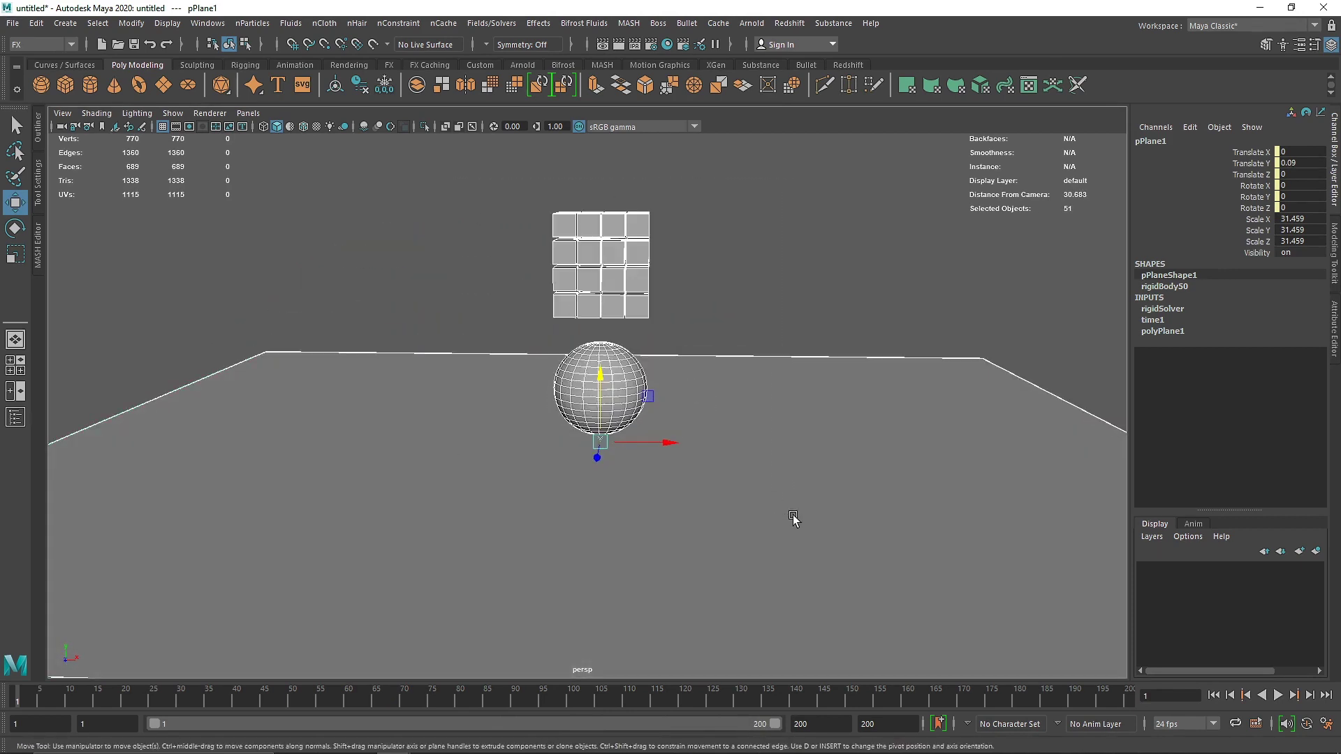
left_click(64, 23)
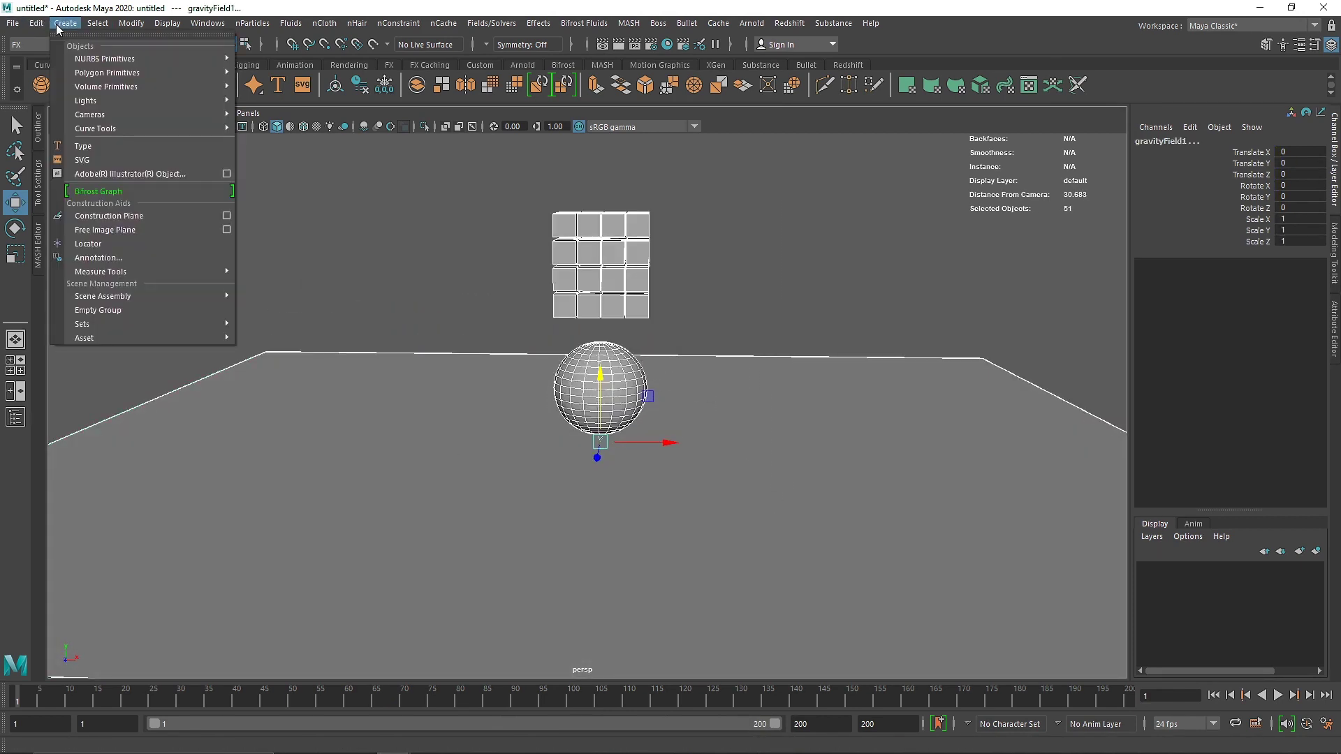
left_click(97, 23)
mouse_move(36, 23)
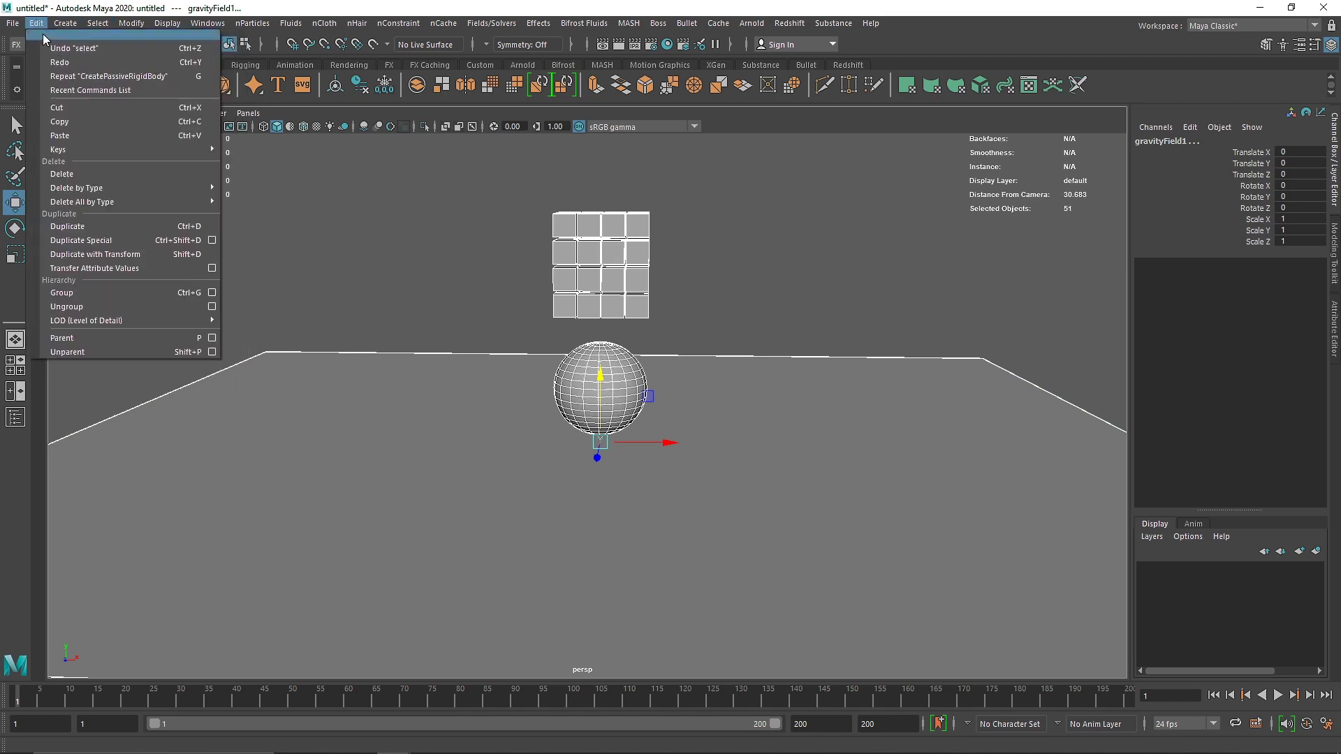
mouse_move(181, 150)
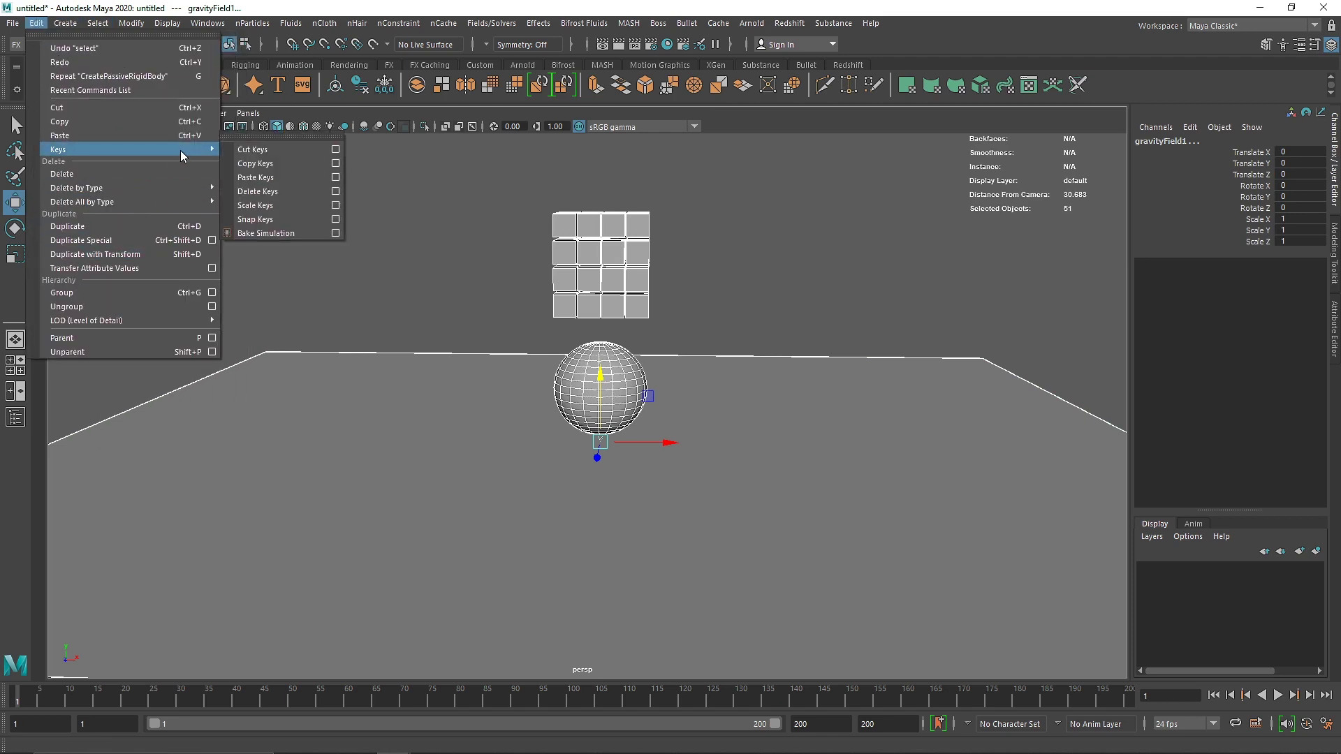
left_click(290, 234)
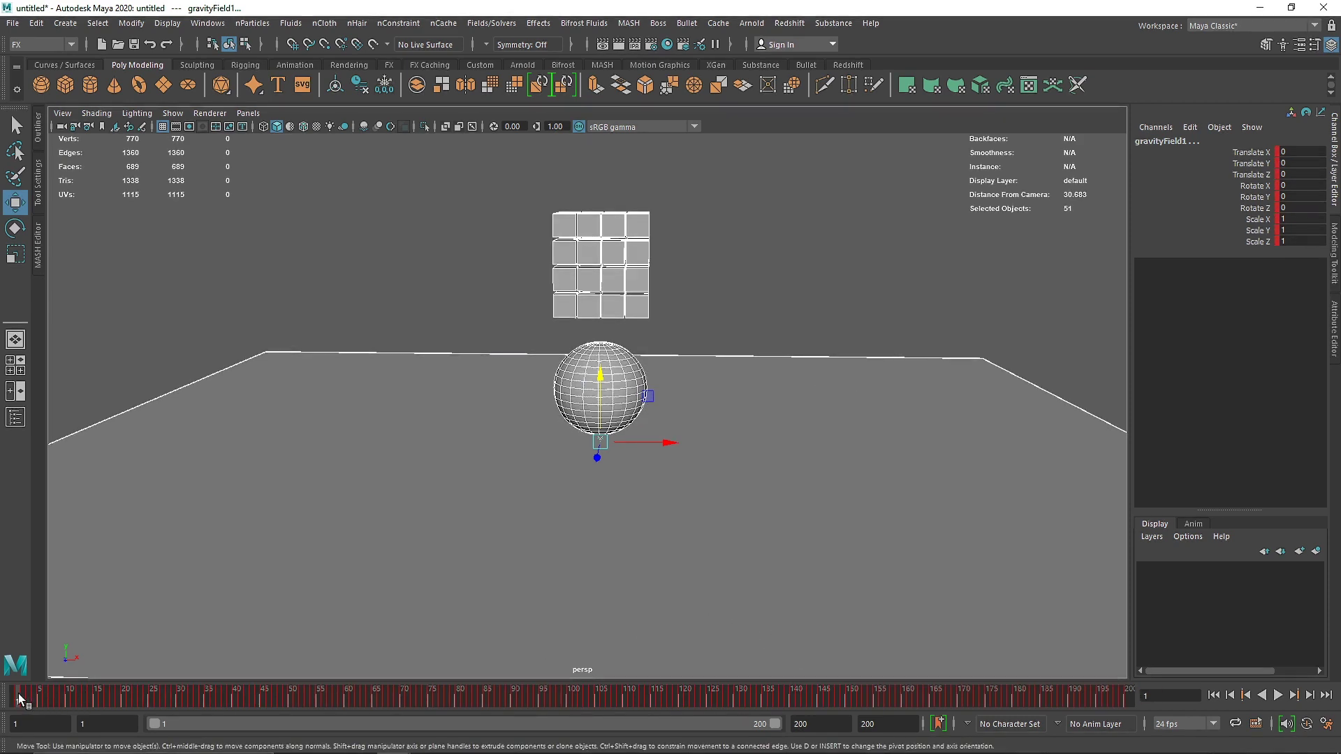
Step: Scrub through the baked timeline to frame 130 to check the keyframed motion of the cubes
left_click_drag(19, 699, 143, 660)
left_click_drag(430, 468, 457, 454, "alt")
scroll(622, 394, "up", 3)
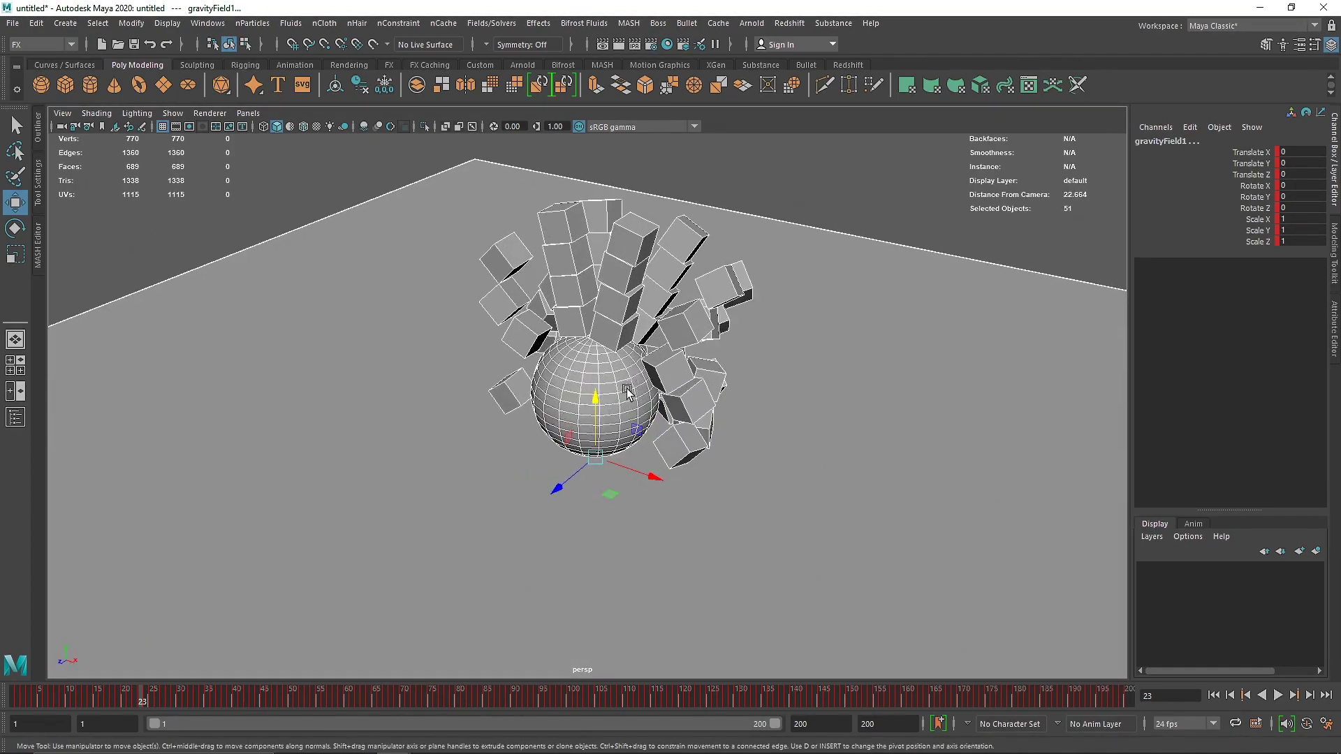
left_click_drag(195, 678, 741, 694)
Step: Try a Start/End time range with end time 50 in the Bake Simulation options, and close them without baking
left_click(36, 23)
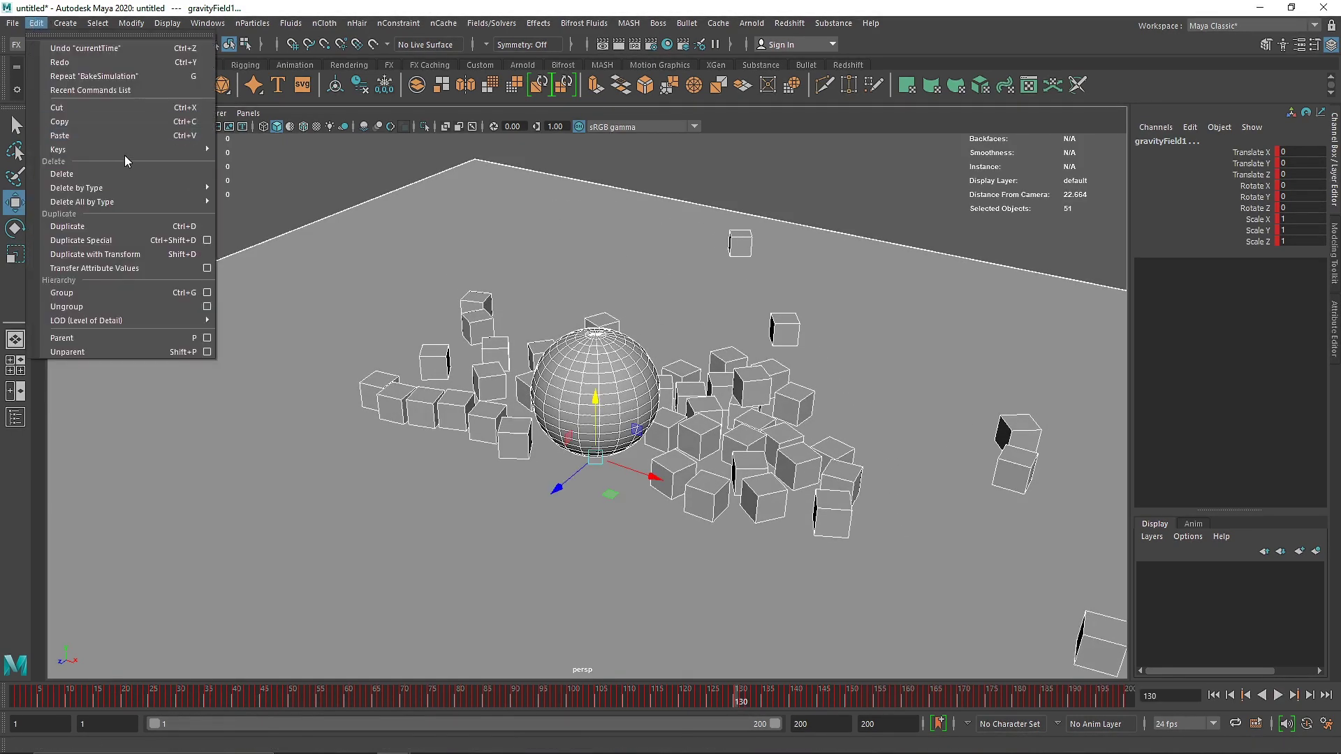
mouse_move(126, 152)
left_click(334, 238)
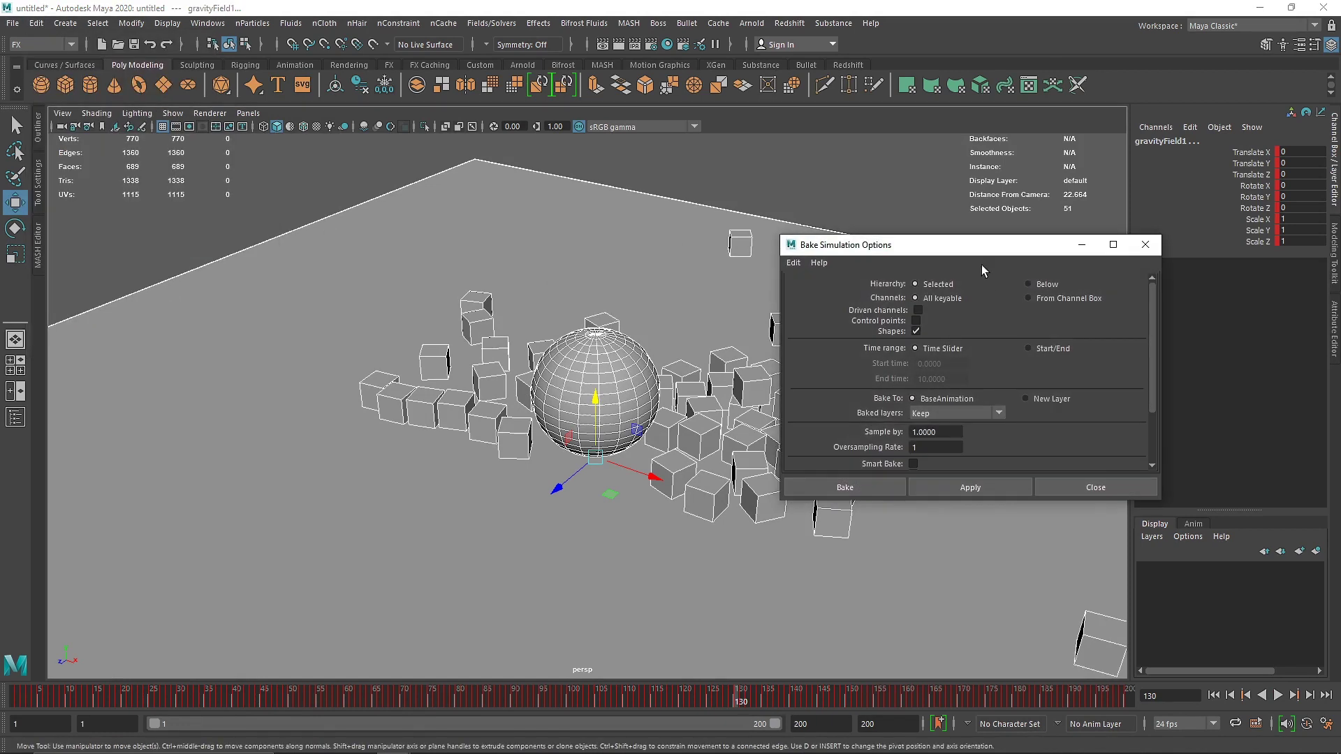
left_click_drag(951, 245, 813, 174)
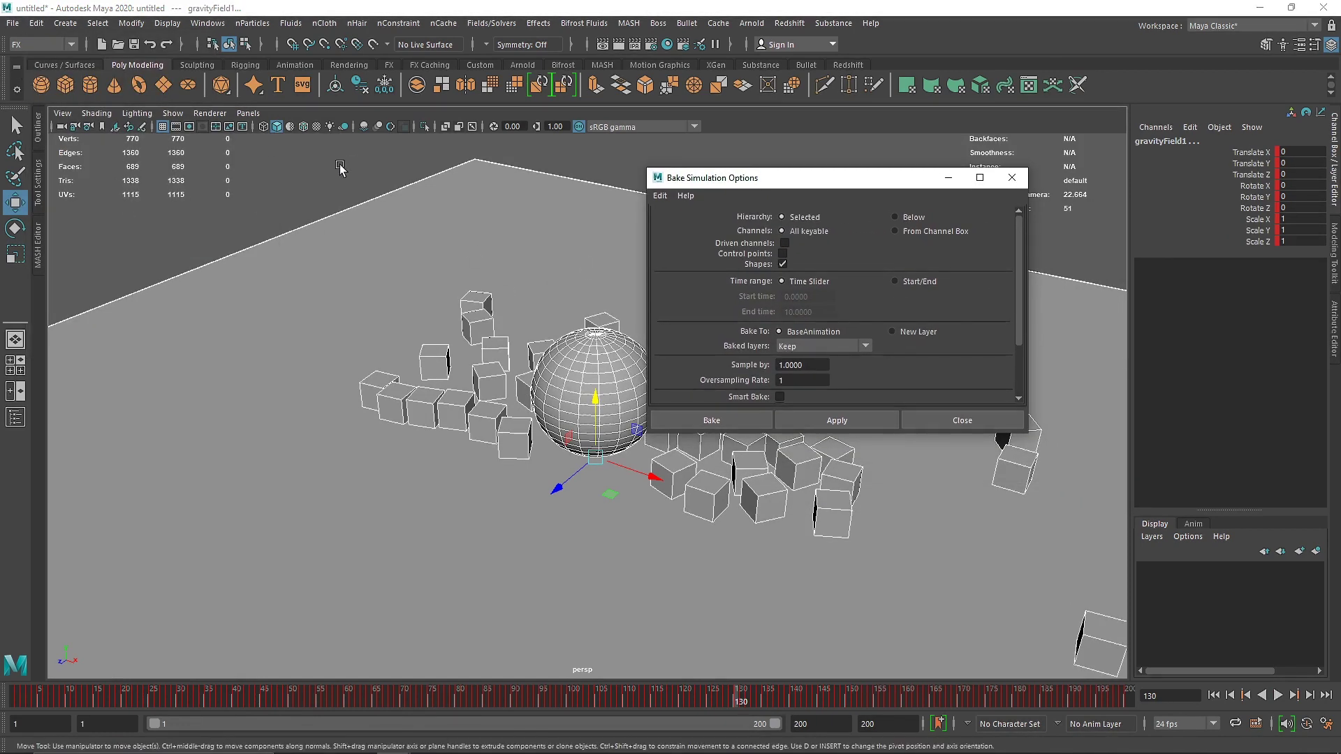
left_click_drag(767, 181, 784, 160)
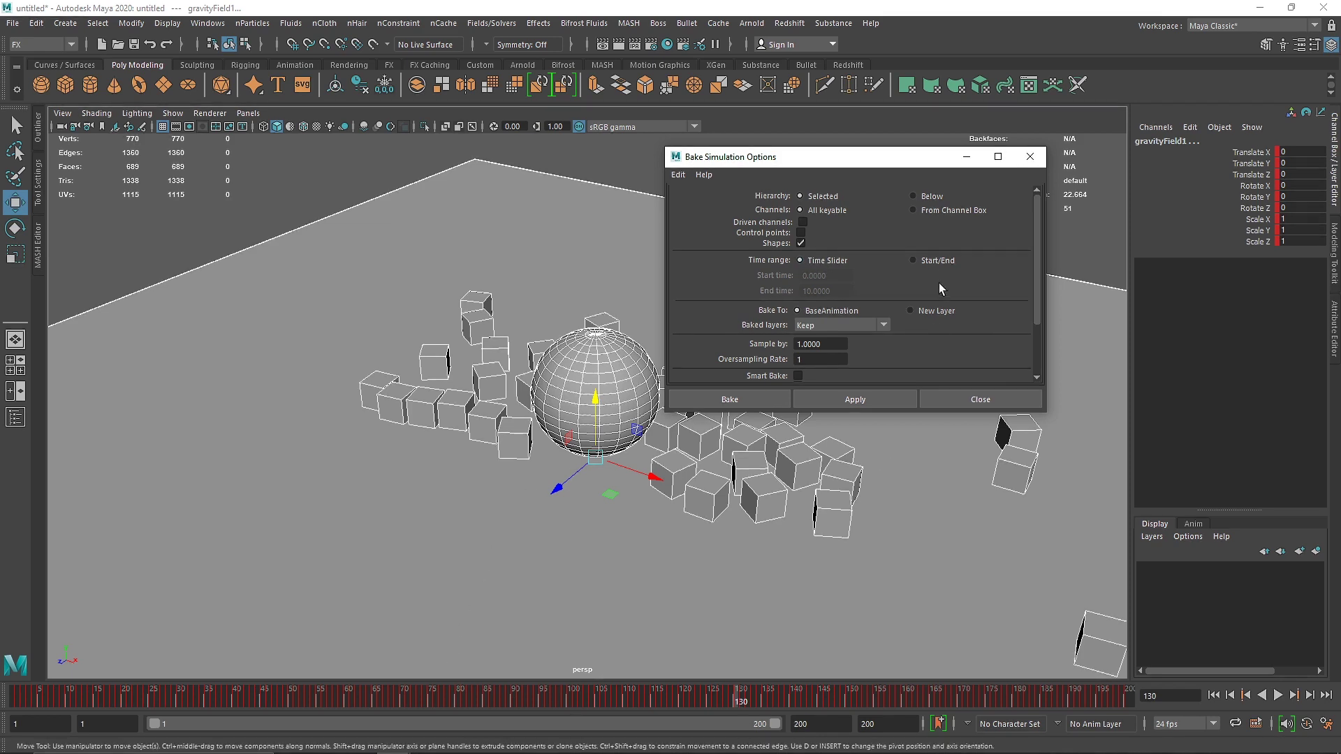
left_click(817, 292)
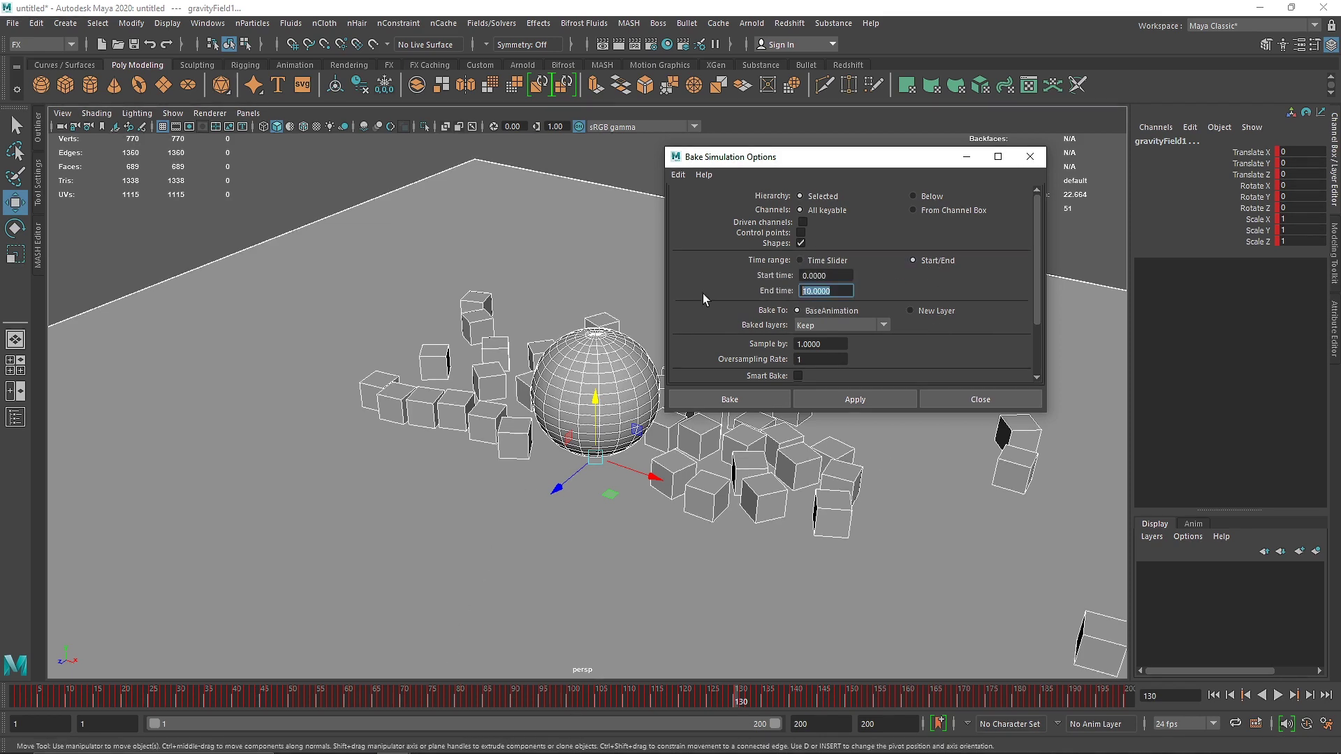
type("50")
key("Return")
left_click(975, 400)
Step: Scrub the baked animation backward and play it forward to review the result
left_click_drag(726, 426, 702, 402, "alt")
scroll(747, 466, "down", 4)
left_click_drag(760, 706, 500, 698)
left_click(1278, 696)
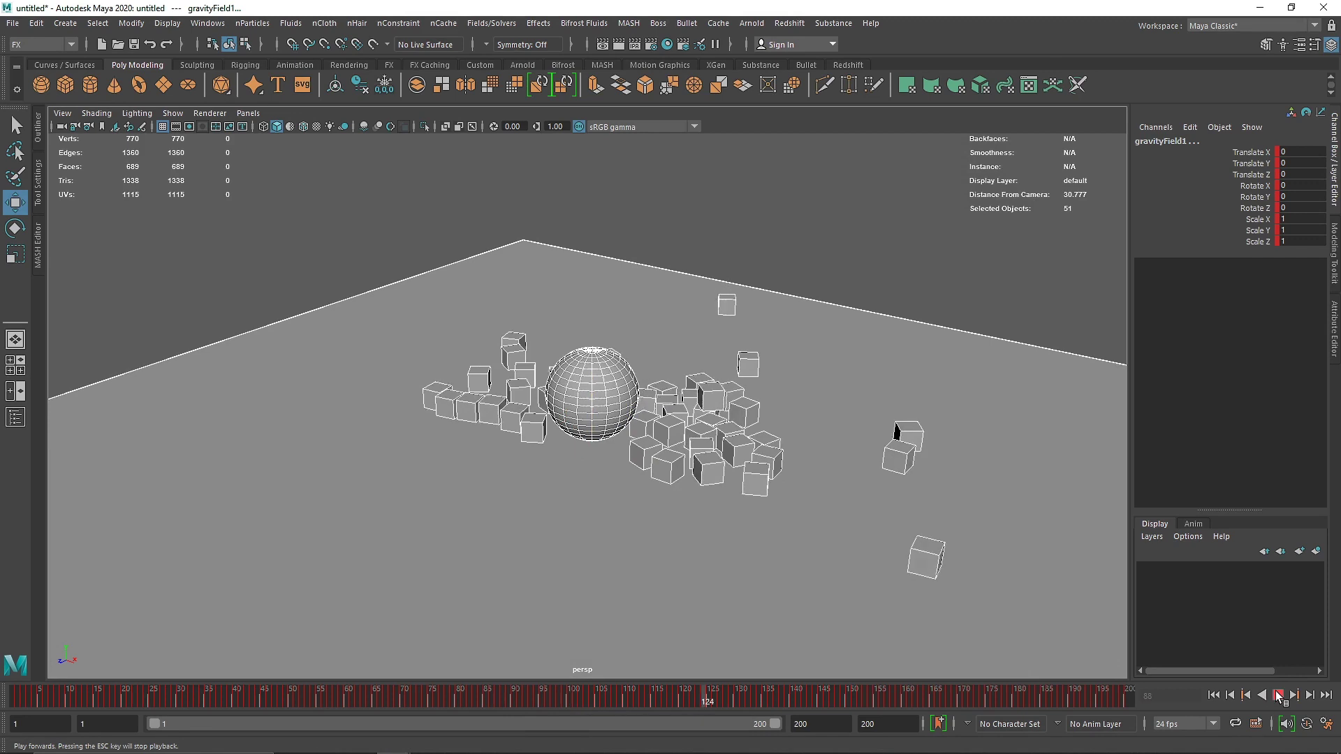